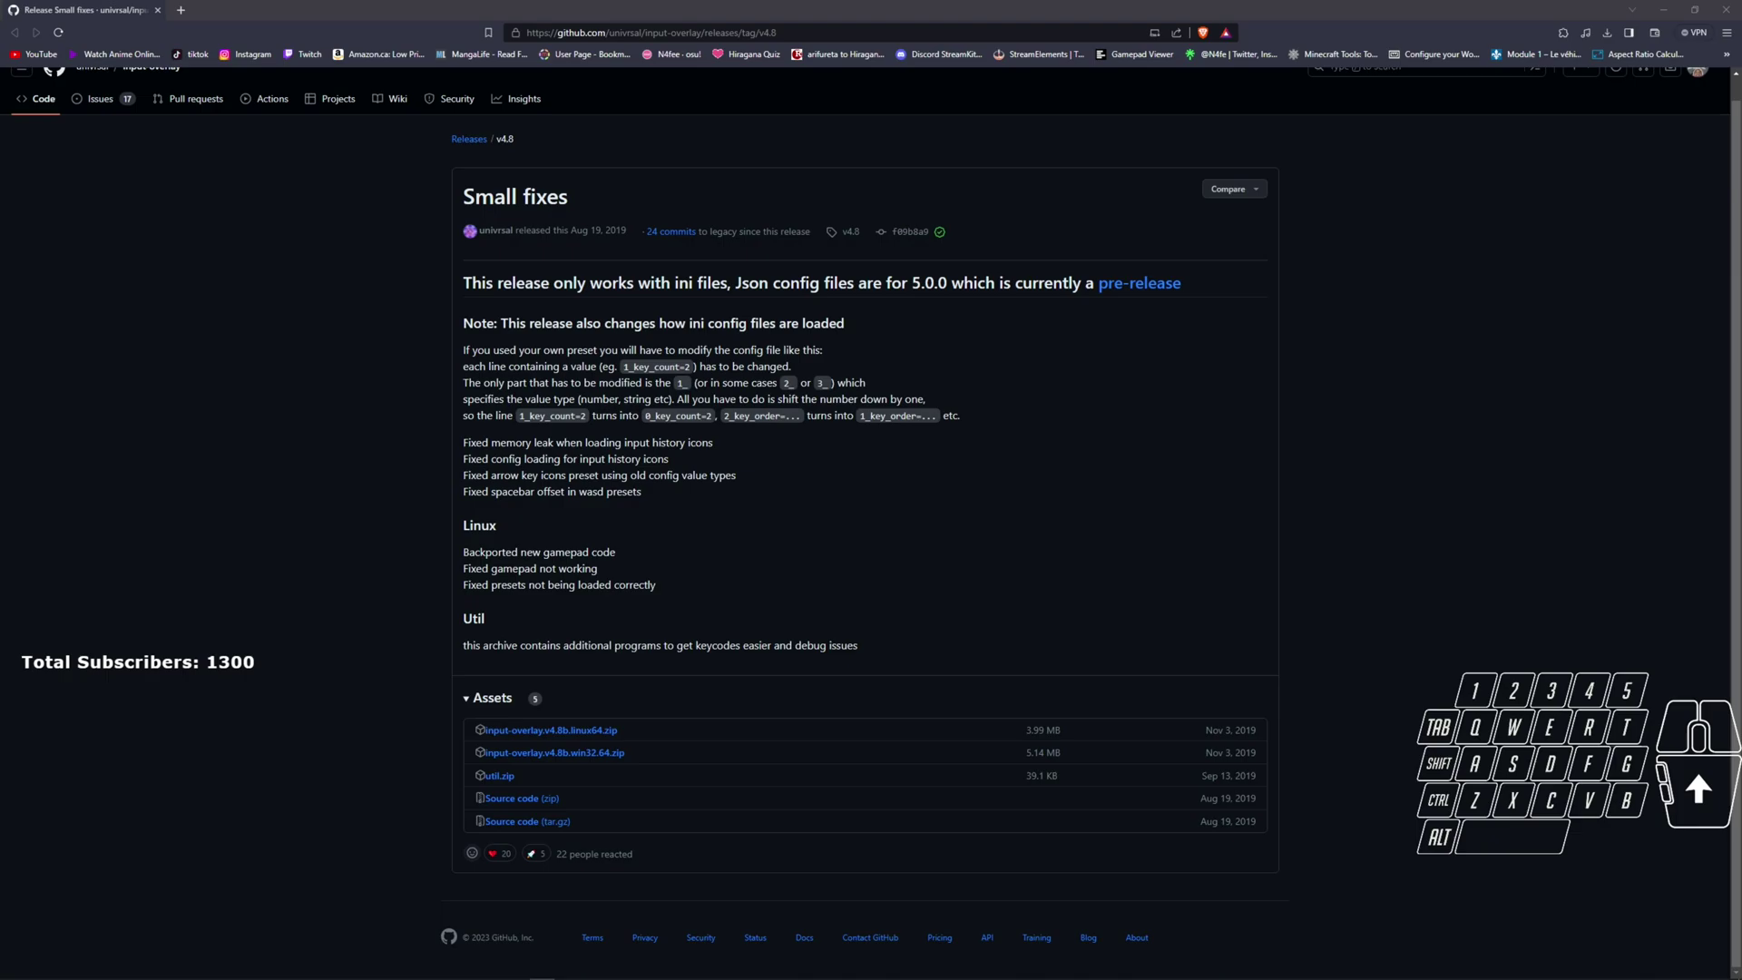
- Download the input-overlay win32 zip asset from the release page
{"action": "scroll", "coordinate": [1013, 331], "scroll_direction": "up", "scroll_amount": 2}
{"action": "scroll", "coordinate": [1014, 330], "scroll_direction": "down", "scroll_amount": 3}
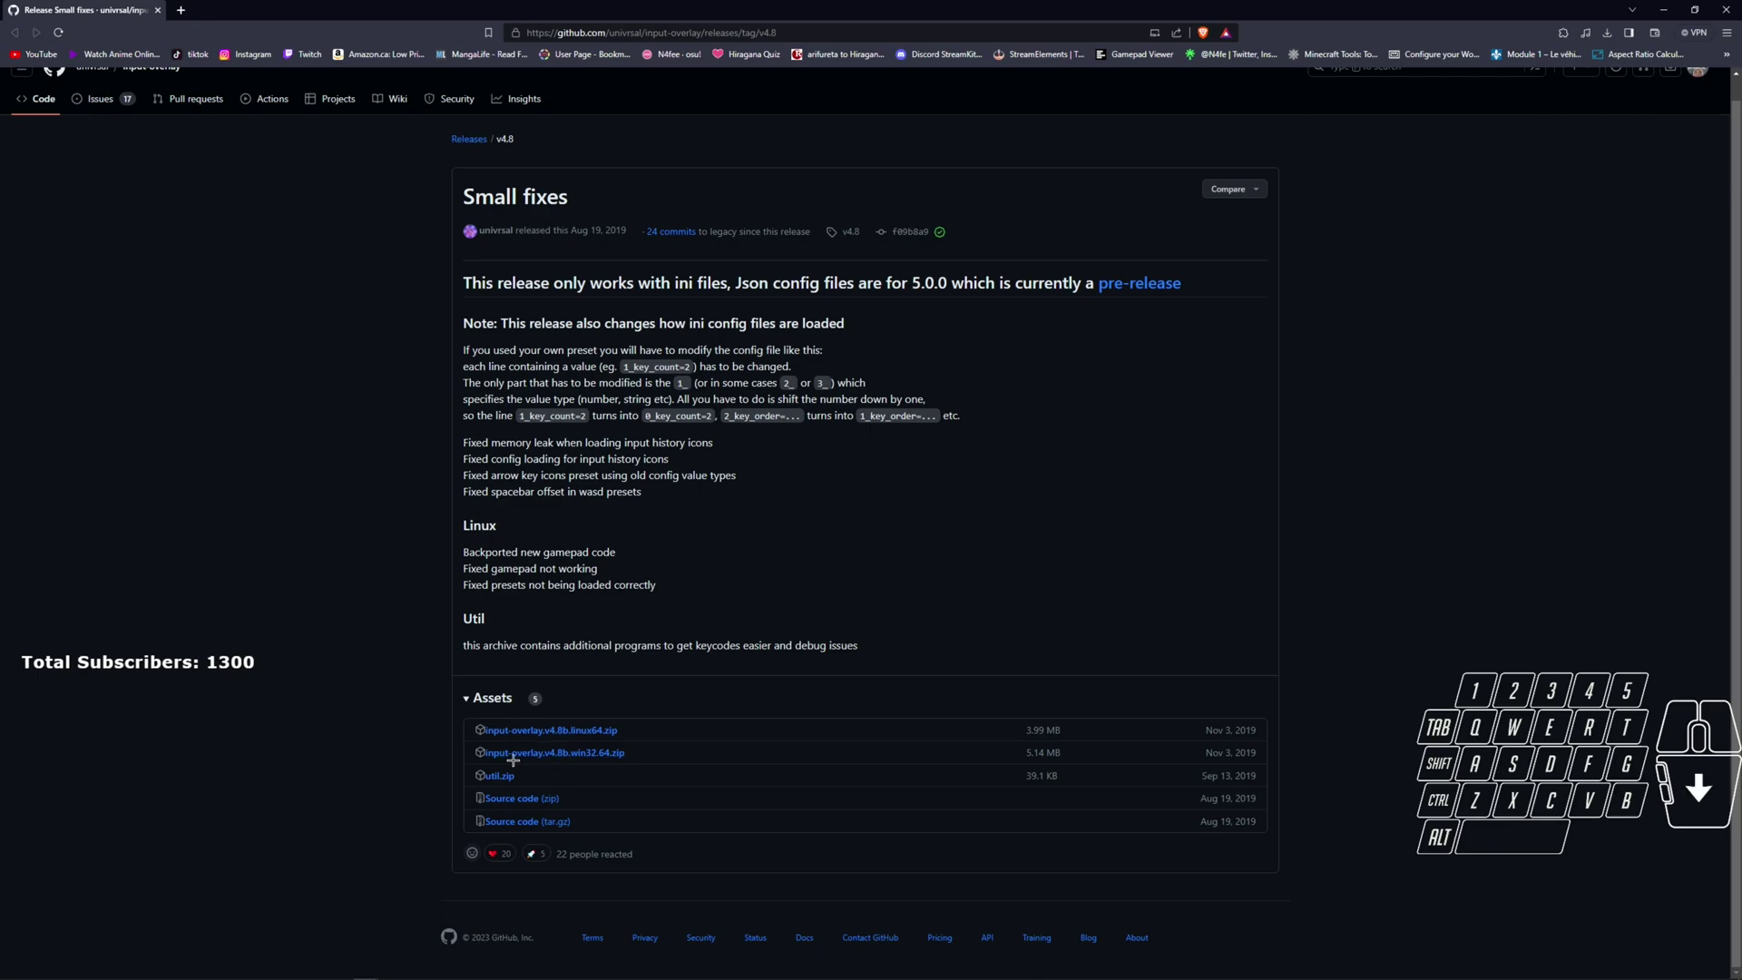
{"action": "left_click_drag", "start_coordinate": [645, 753], "coordinate": [477, 760]}
{"action": "left_click", "coordinate": [549, 763]}
{"action": "left_click", "coordinate": [544, 753]}
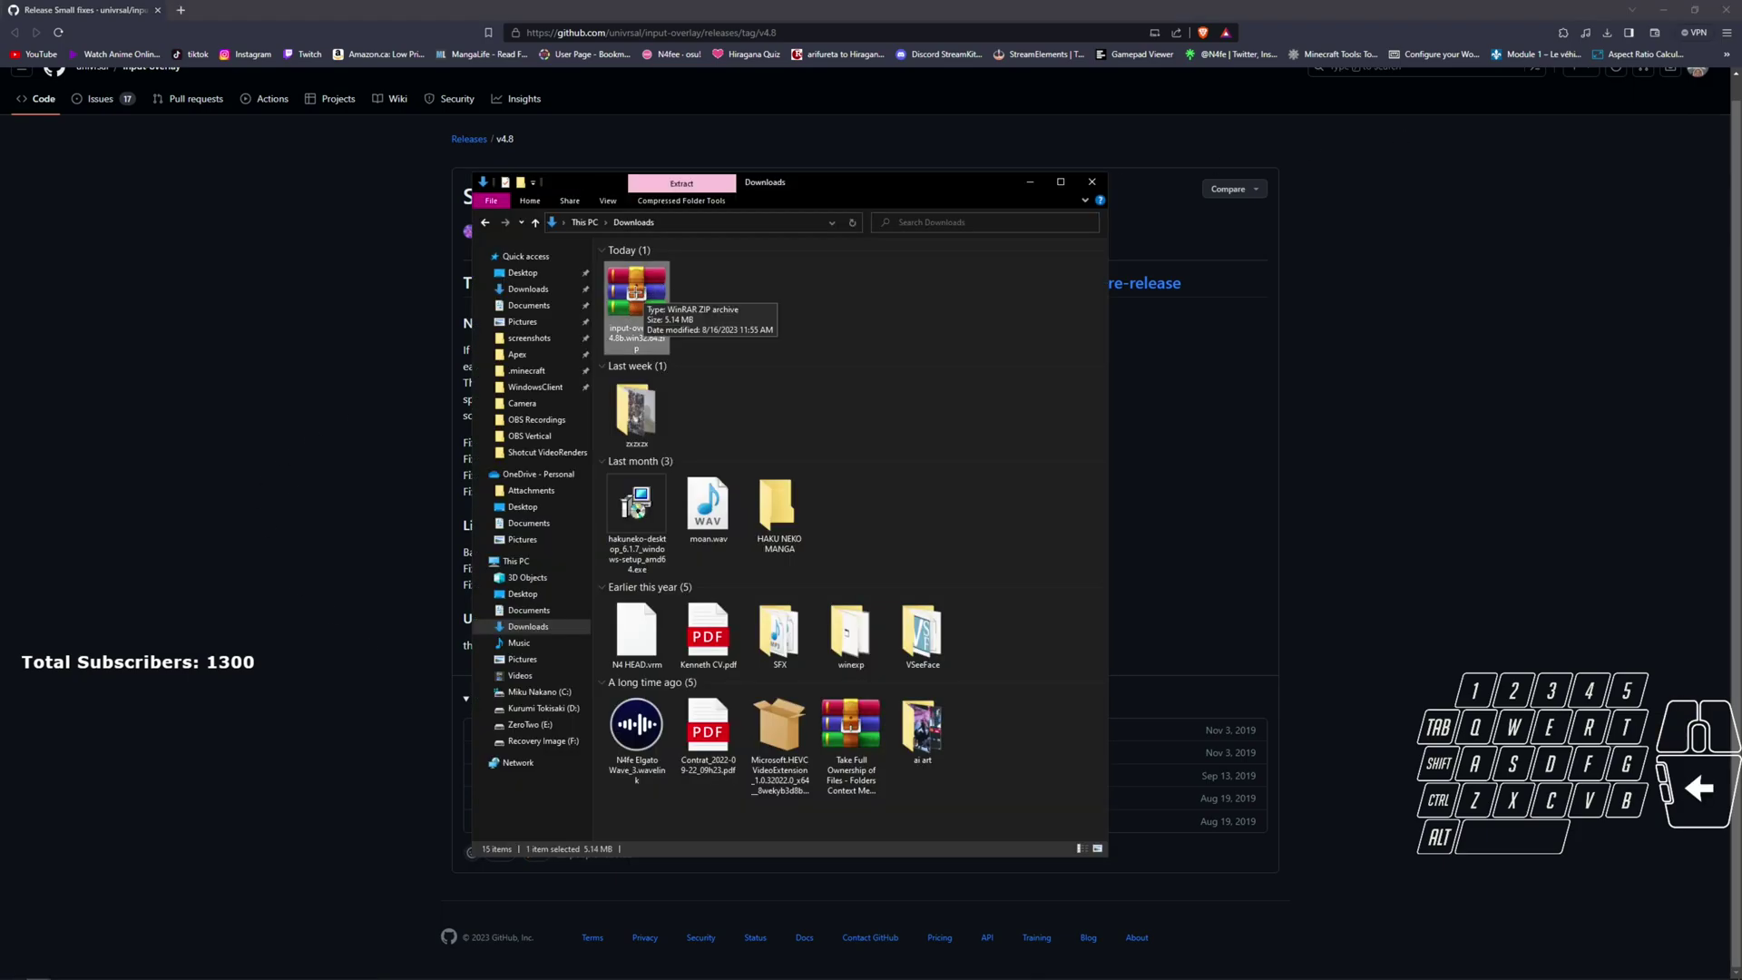
- Extract the downloaded zip in Downloads into its own input-overlay-v4.8b-win32.64 folder
{"action": "right_click", "coordinate": [635, 292]}
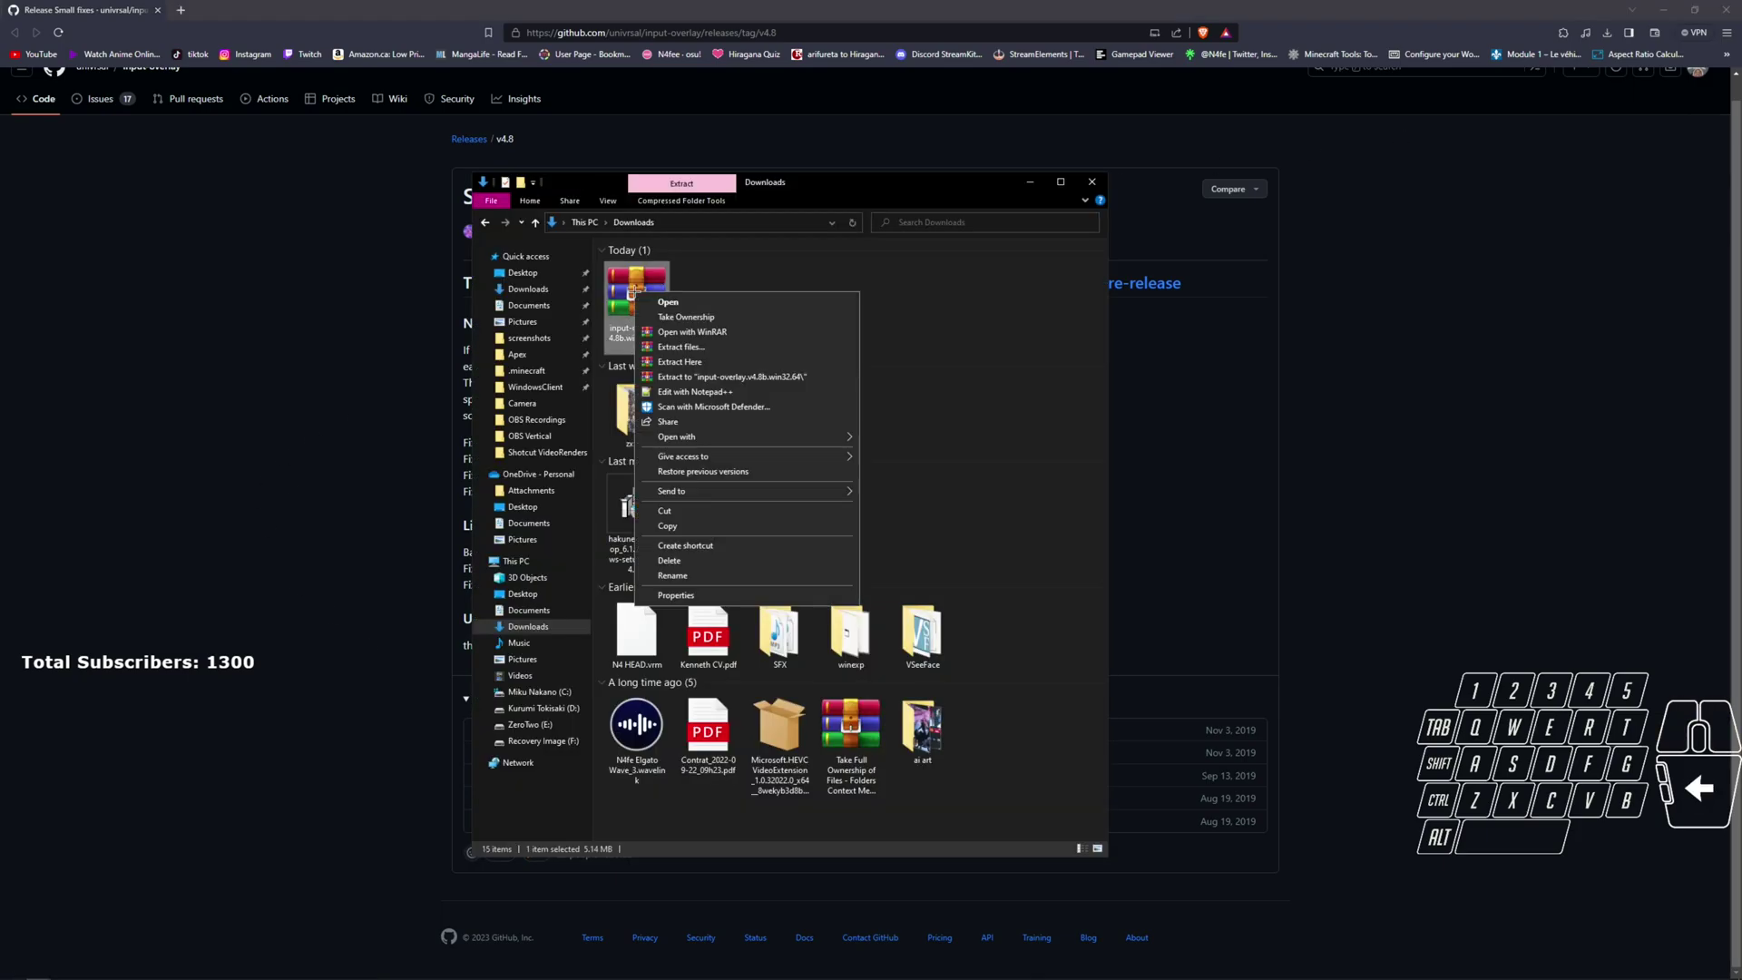
{"action": "left_click", "coordinate": [711, 346]}
{"action": "left_click", "coordinate": [910, 635]}
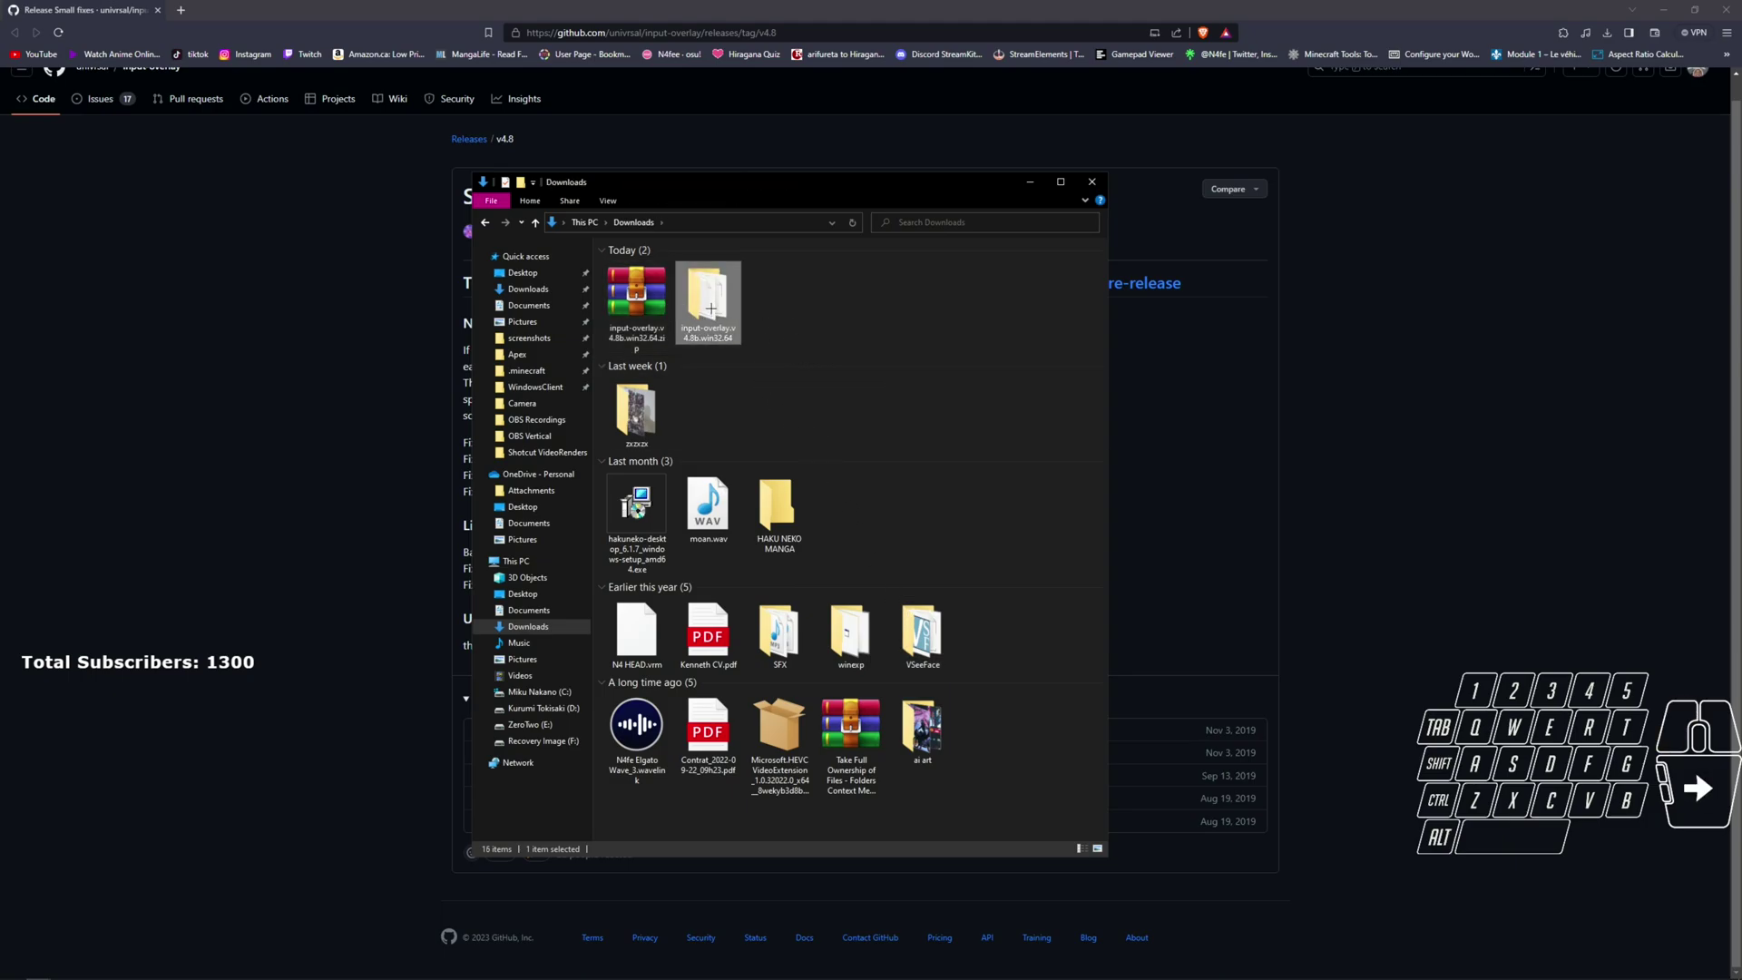
- Search 'obs' in Start and open the OBS Studio shortcut's folder in a right-side window
{"action": "key", "text": "super"}
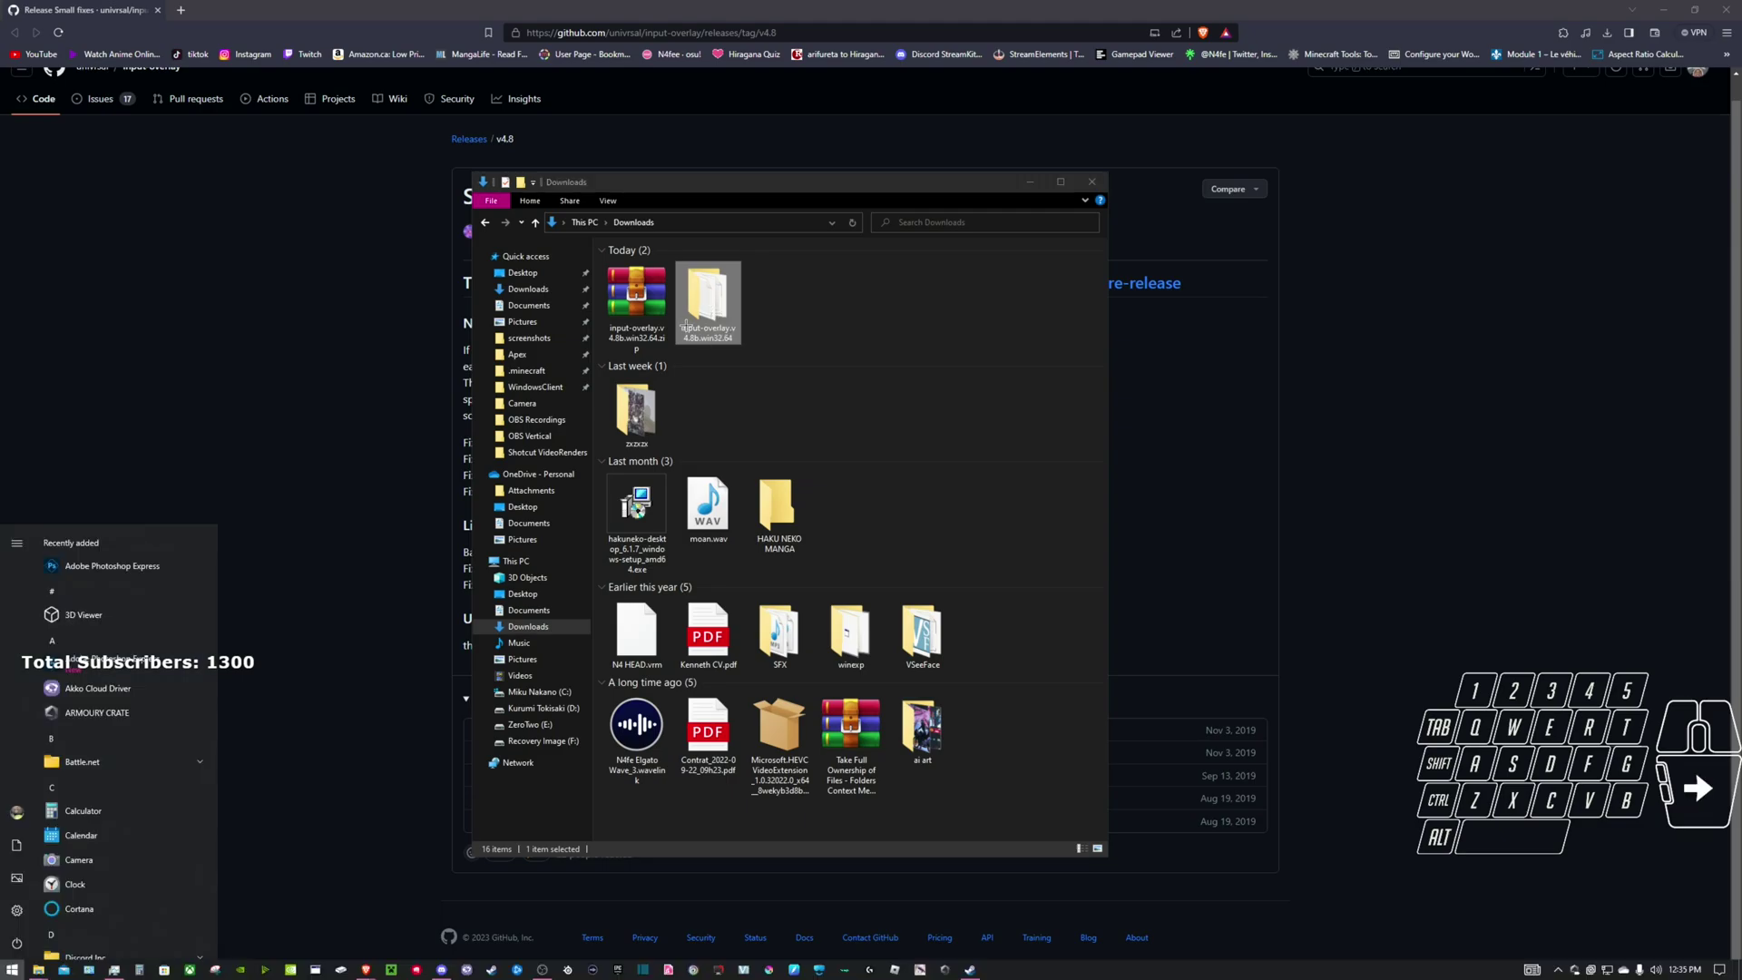
{"action": "type", "text": "obs"}
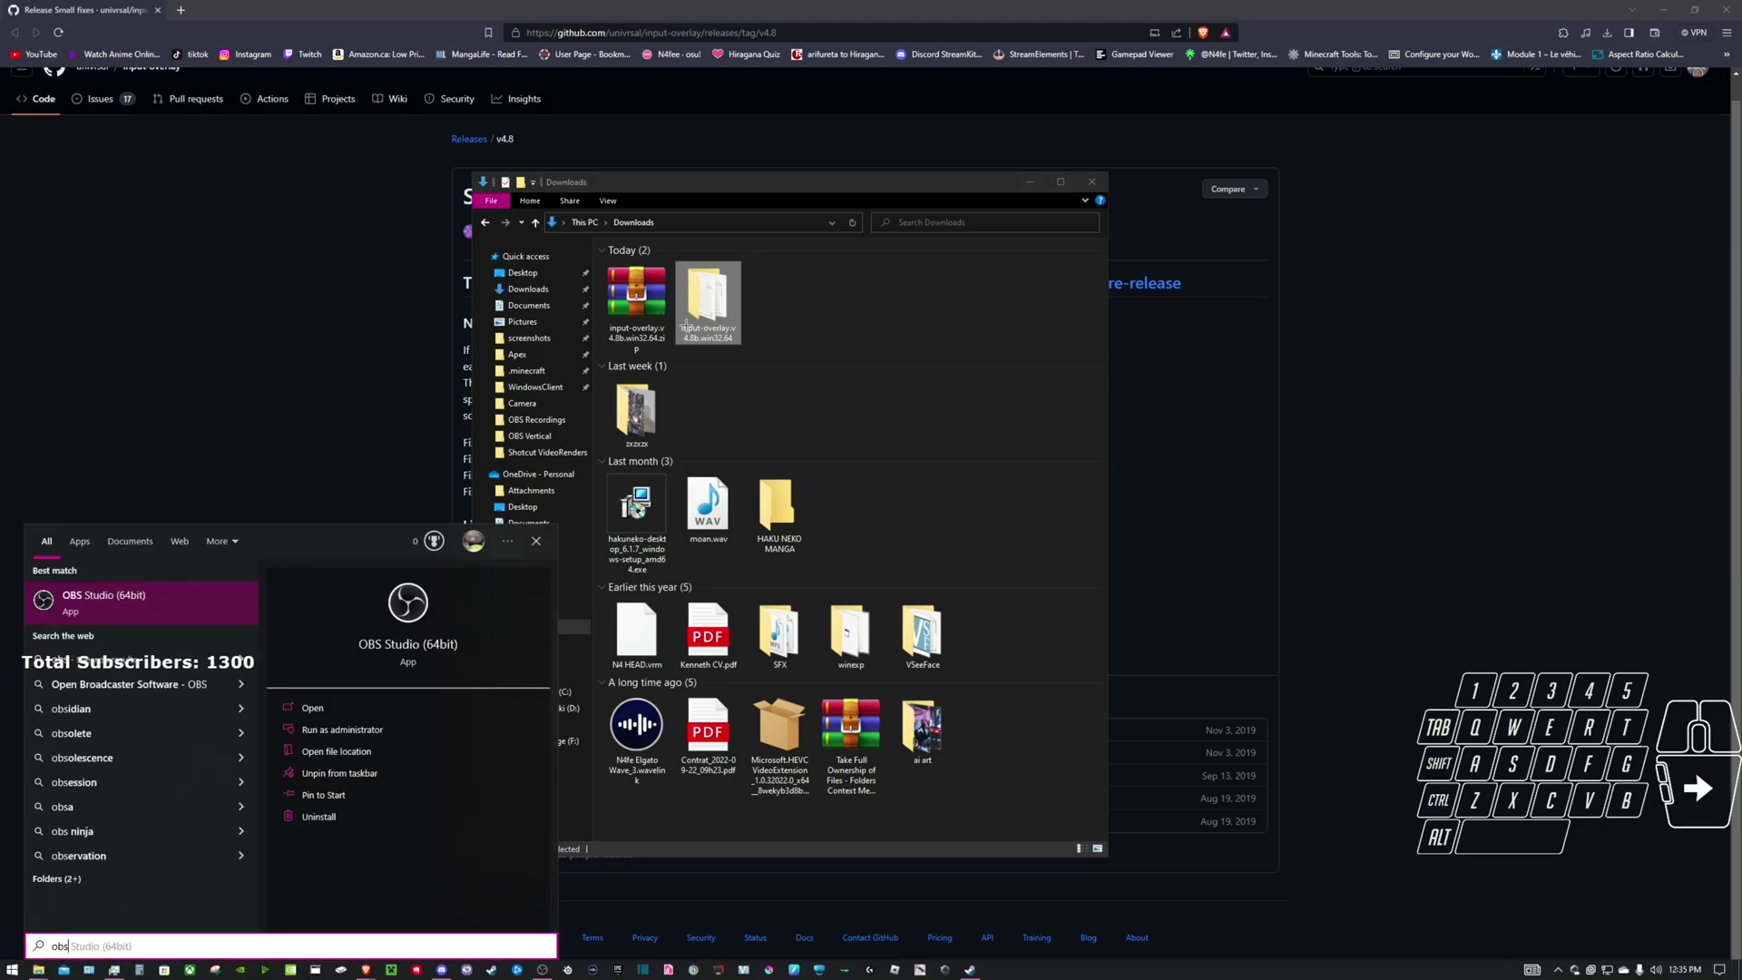
{"action": "left_click", "coordinate": [389, 753]}
{"action": "left_click_drag", "start_coordinate": [886, 200], "coordinate": [1273, 204]}
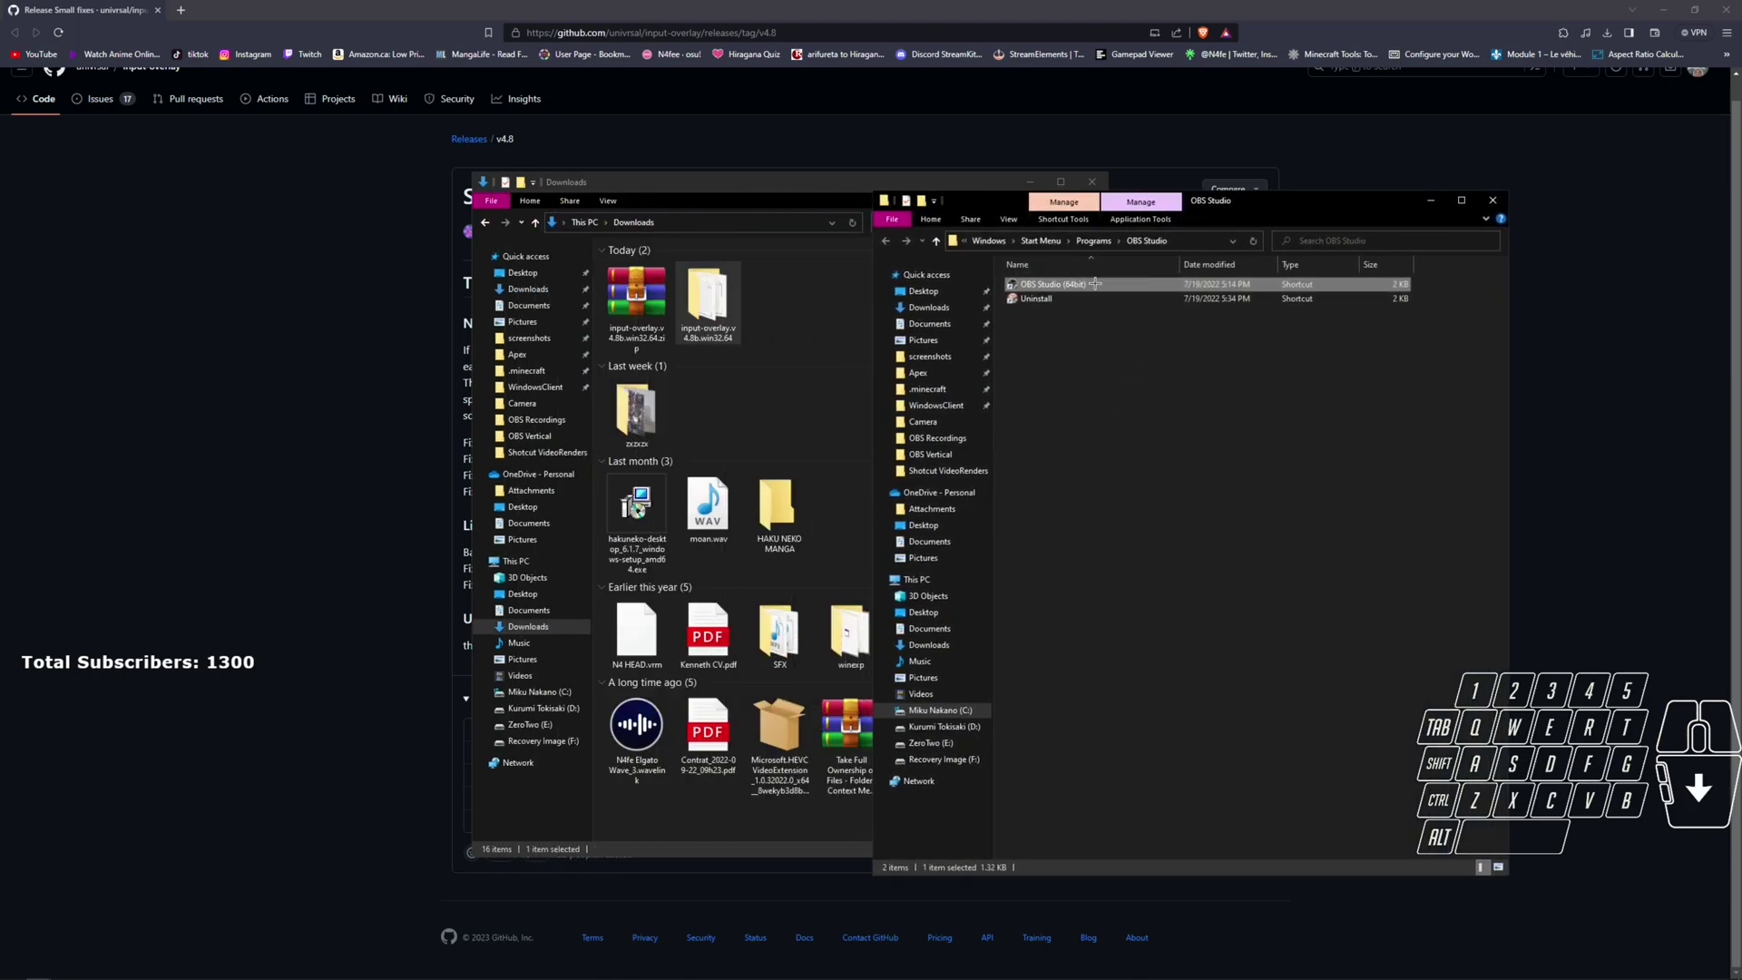
- Follow the OBS Studio (64bit) shortcut to its bin folder, then go up to obs-studio
{"action": "left_click", "coordinate": [1098, 284]}
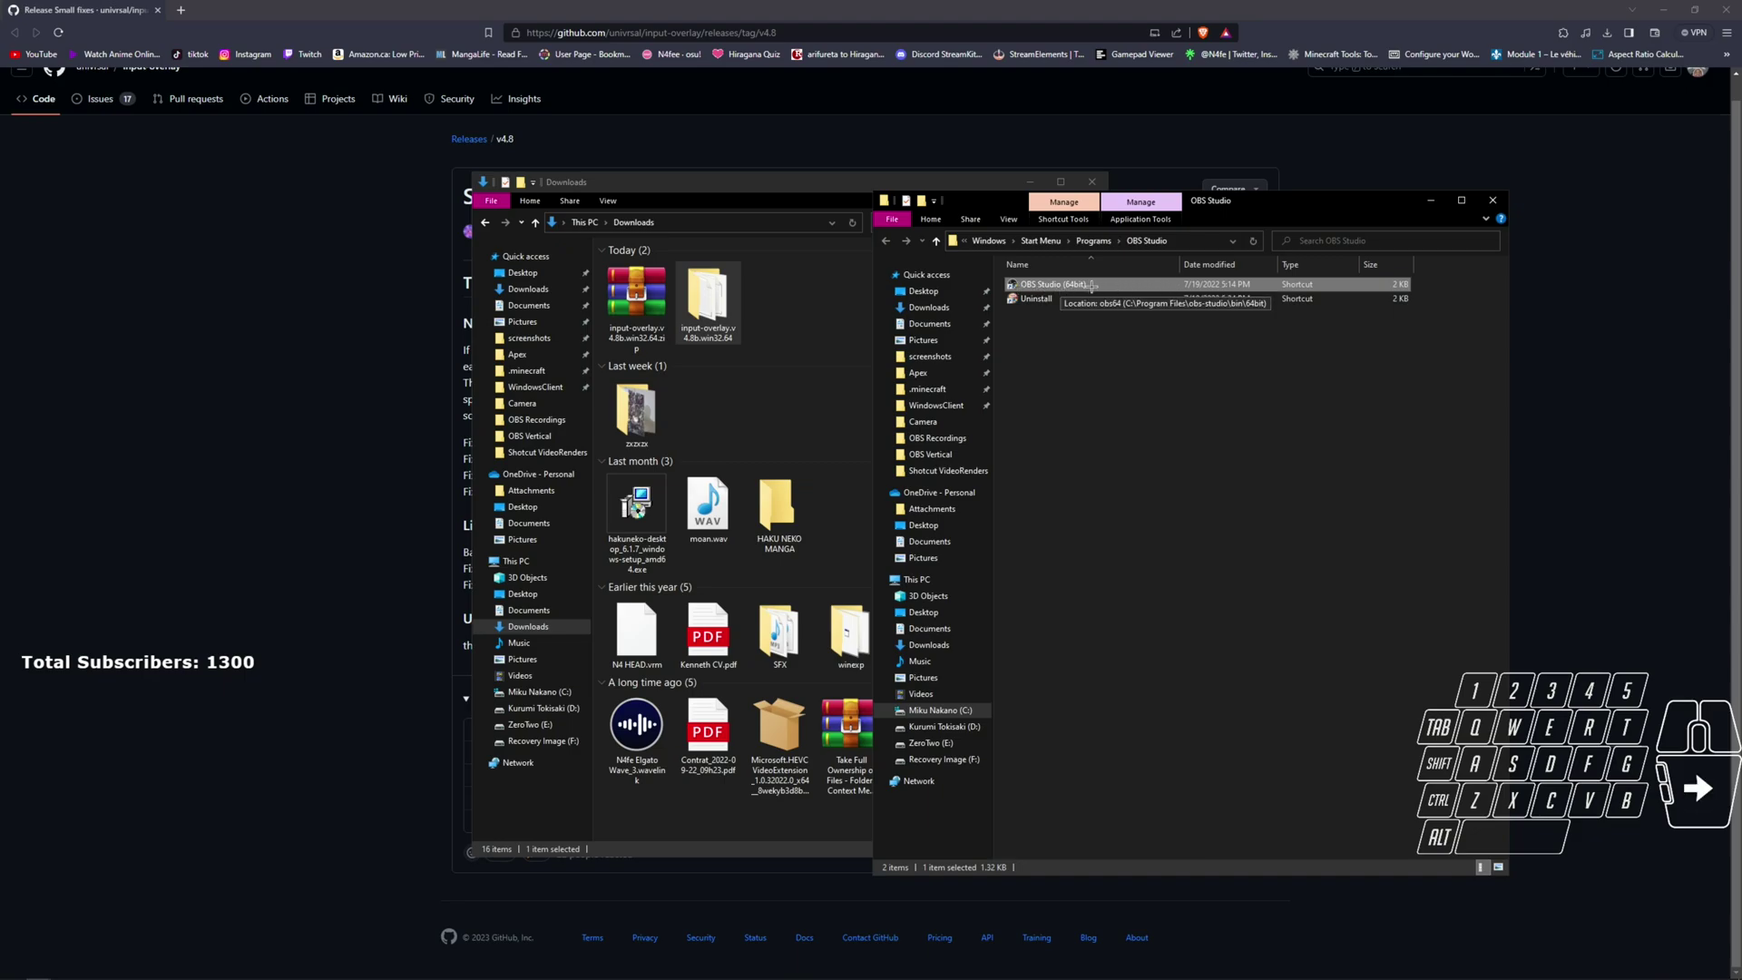
{"action": "right_click", "coordinate": [1147, 287]}
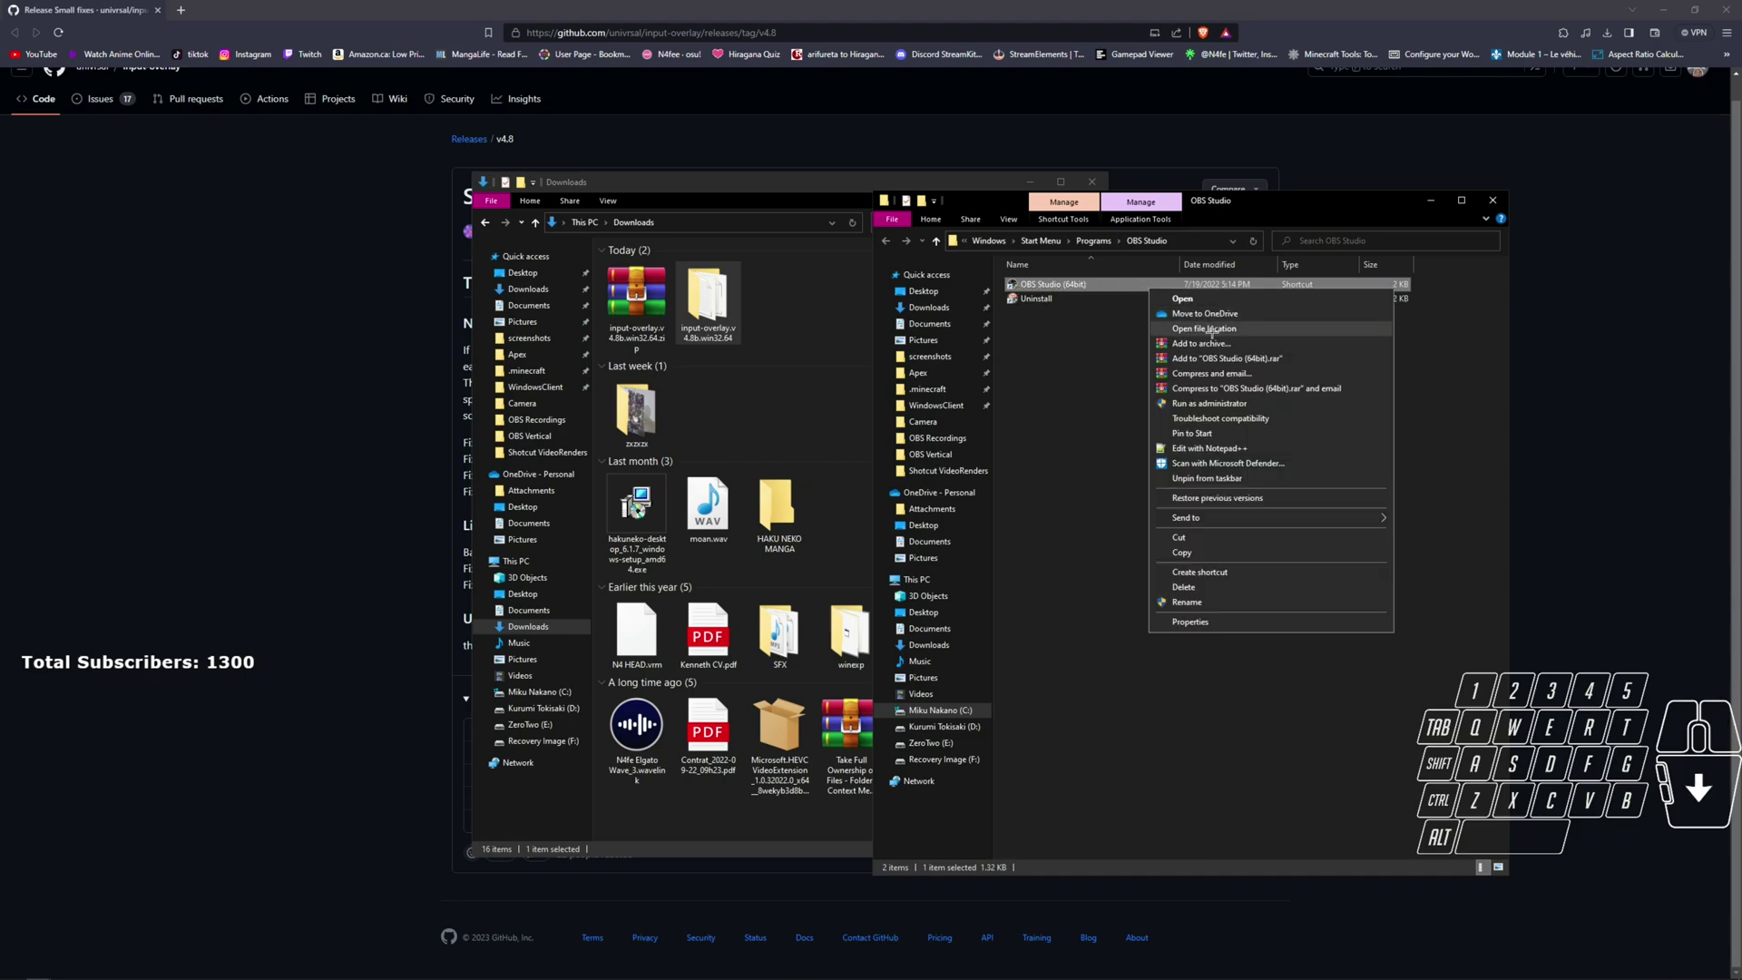
{"action": "left_click", "coordinate": [1211, 329]}
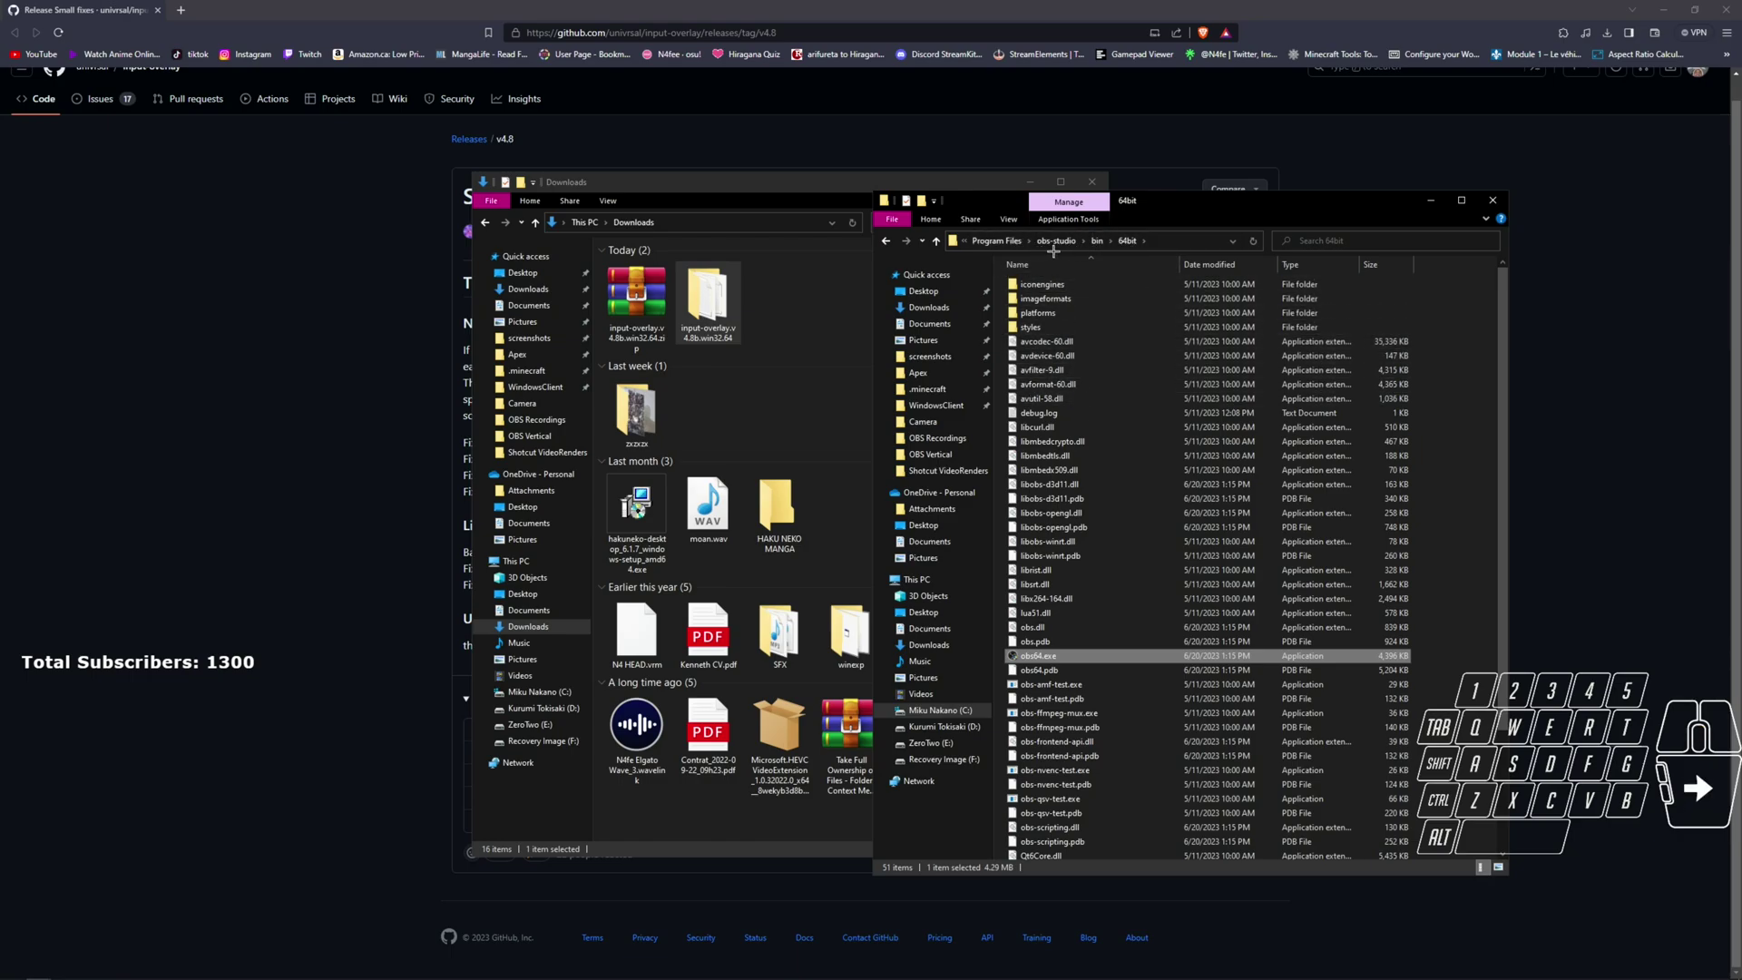
{"action": "left_click", "coordinate": [1098, 241]}
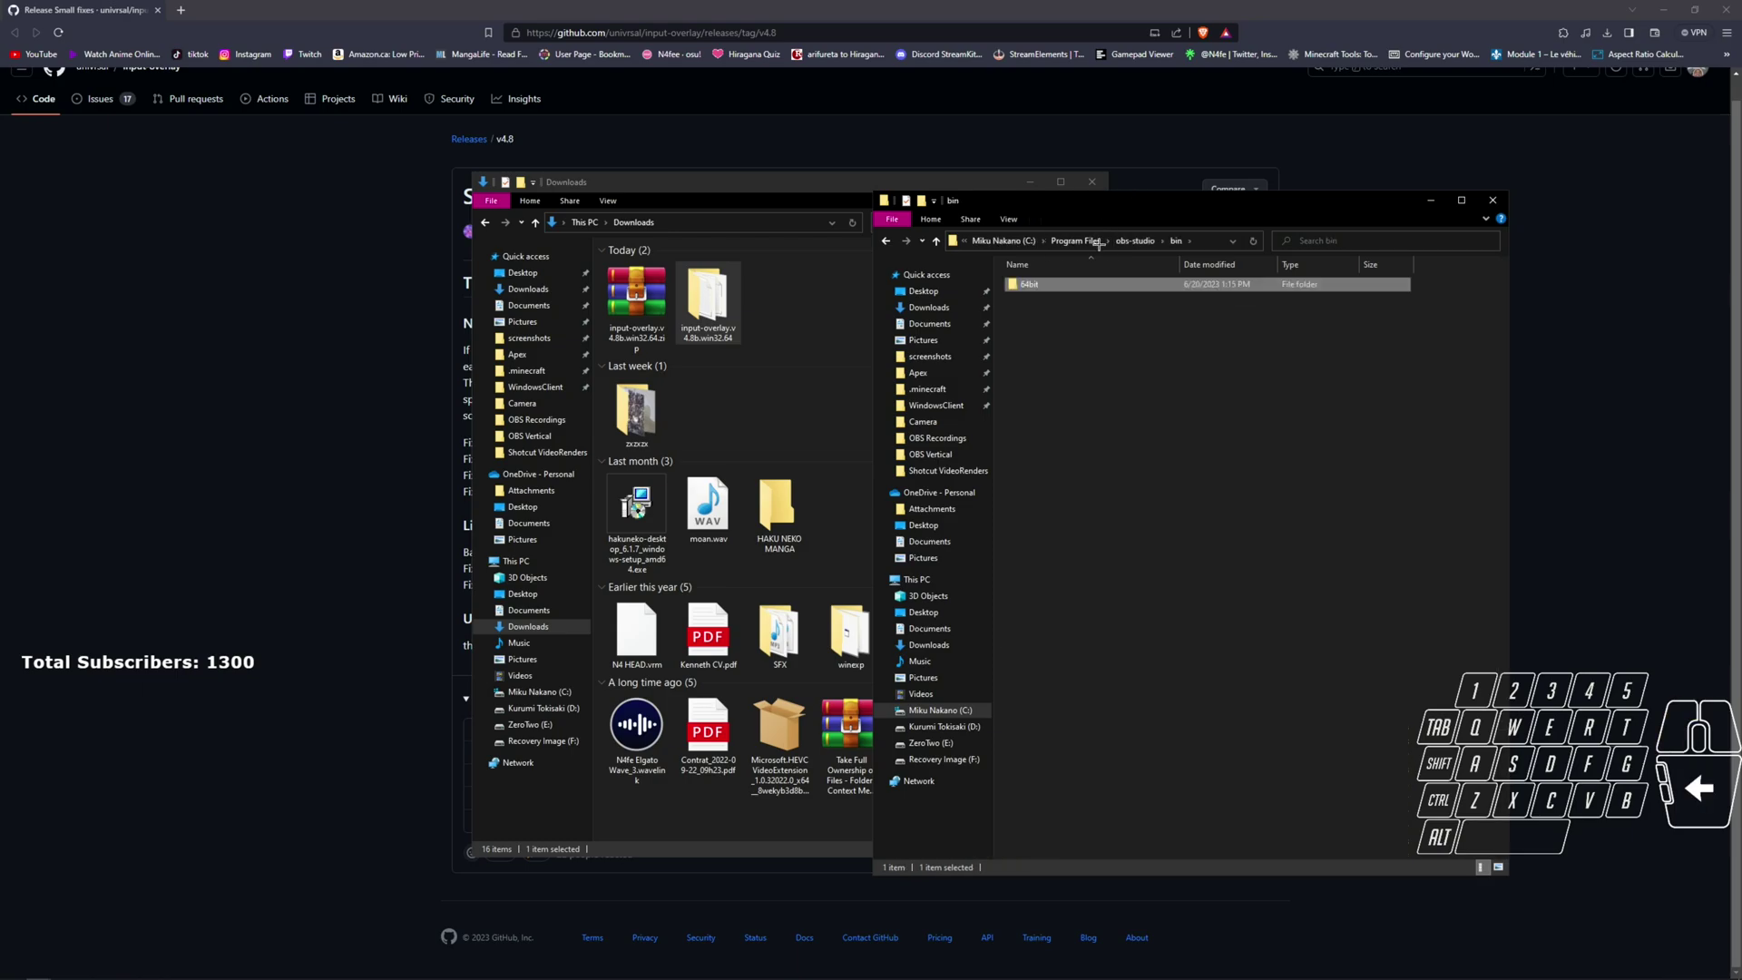
{"action": "left_click", "coordinate": [1135, 242]}
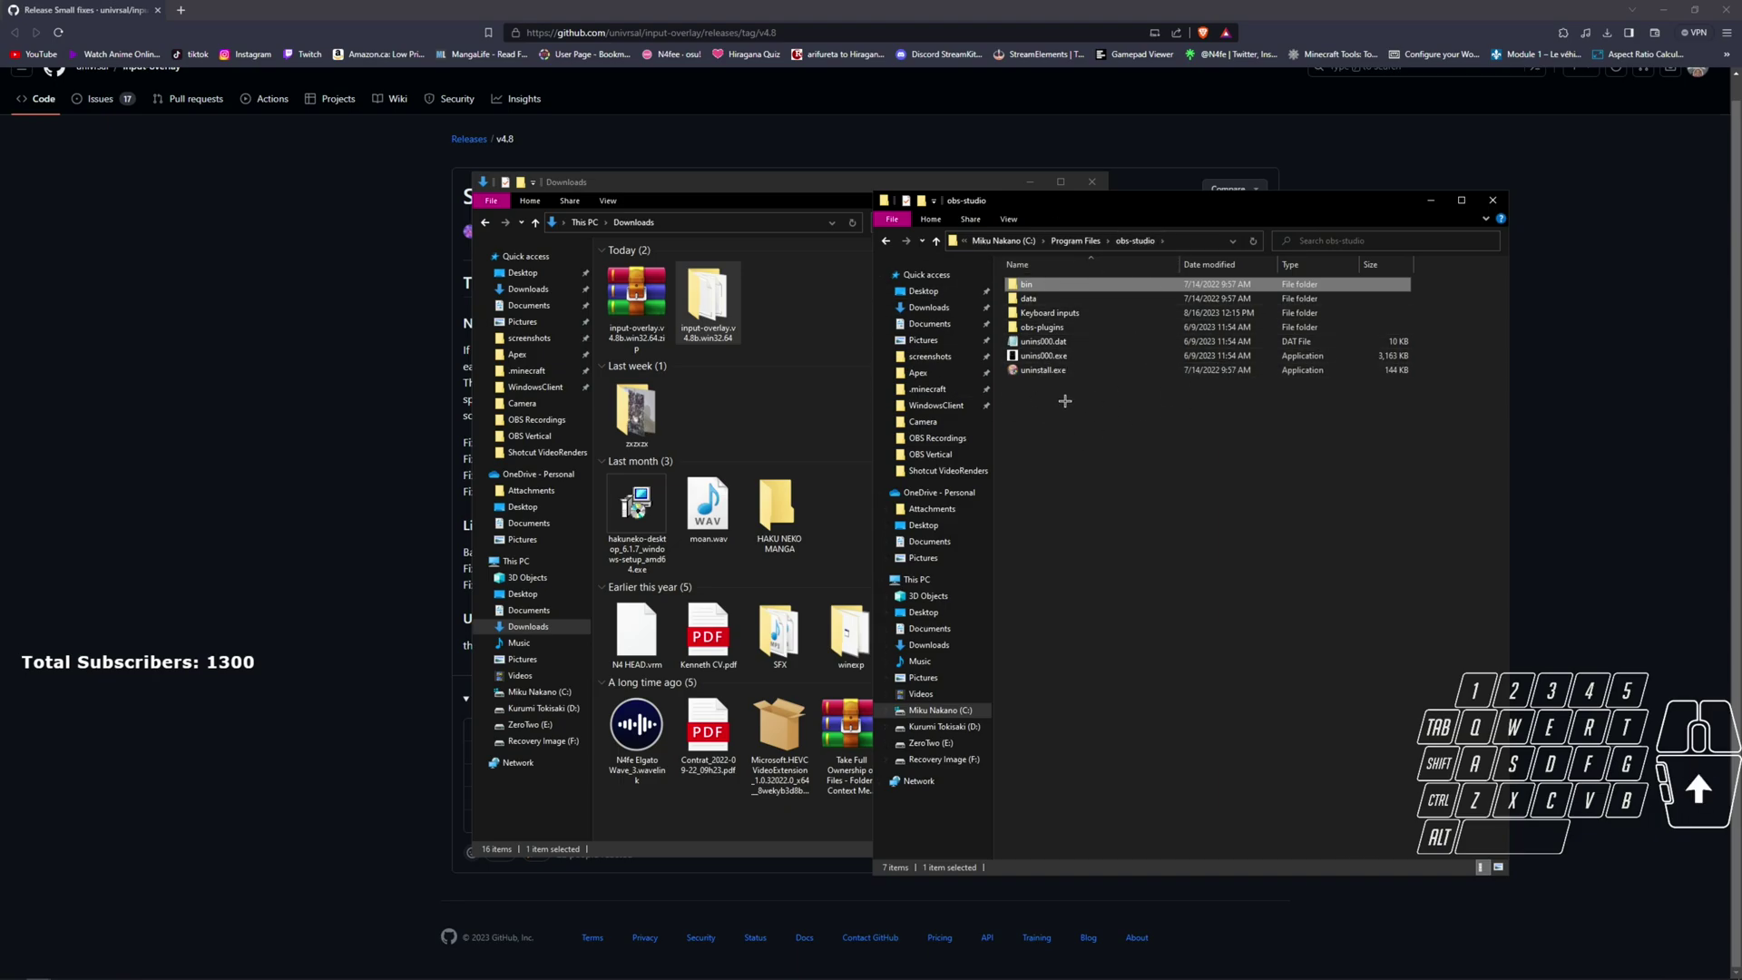
- Open the extracted input-overlay folder beside the OBS window and enter its plugin folder
{"action": "double_click", "coordinate": [709, 300]}
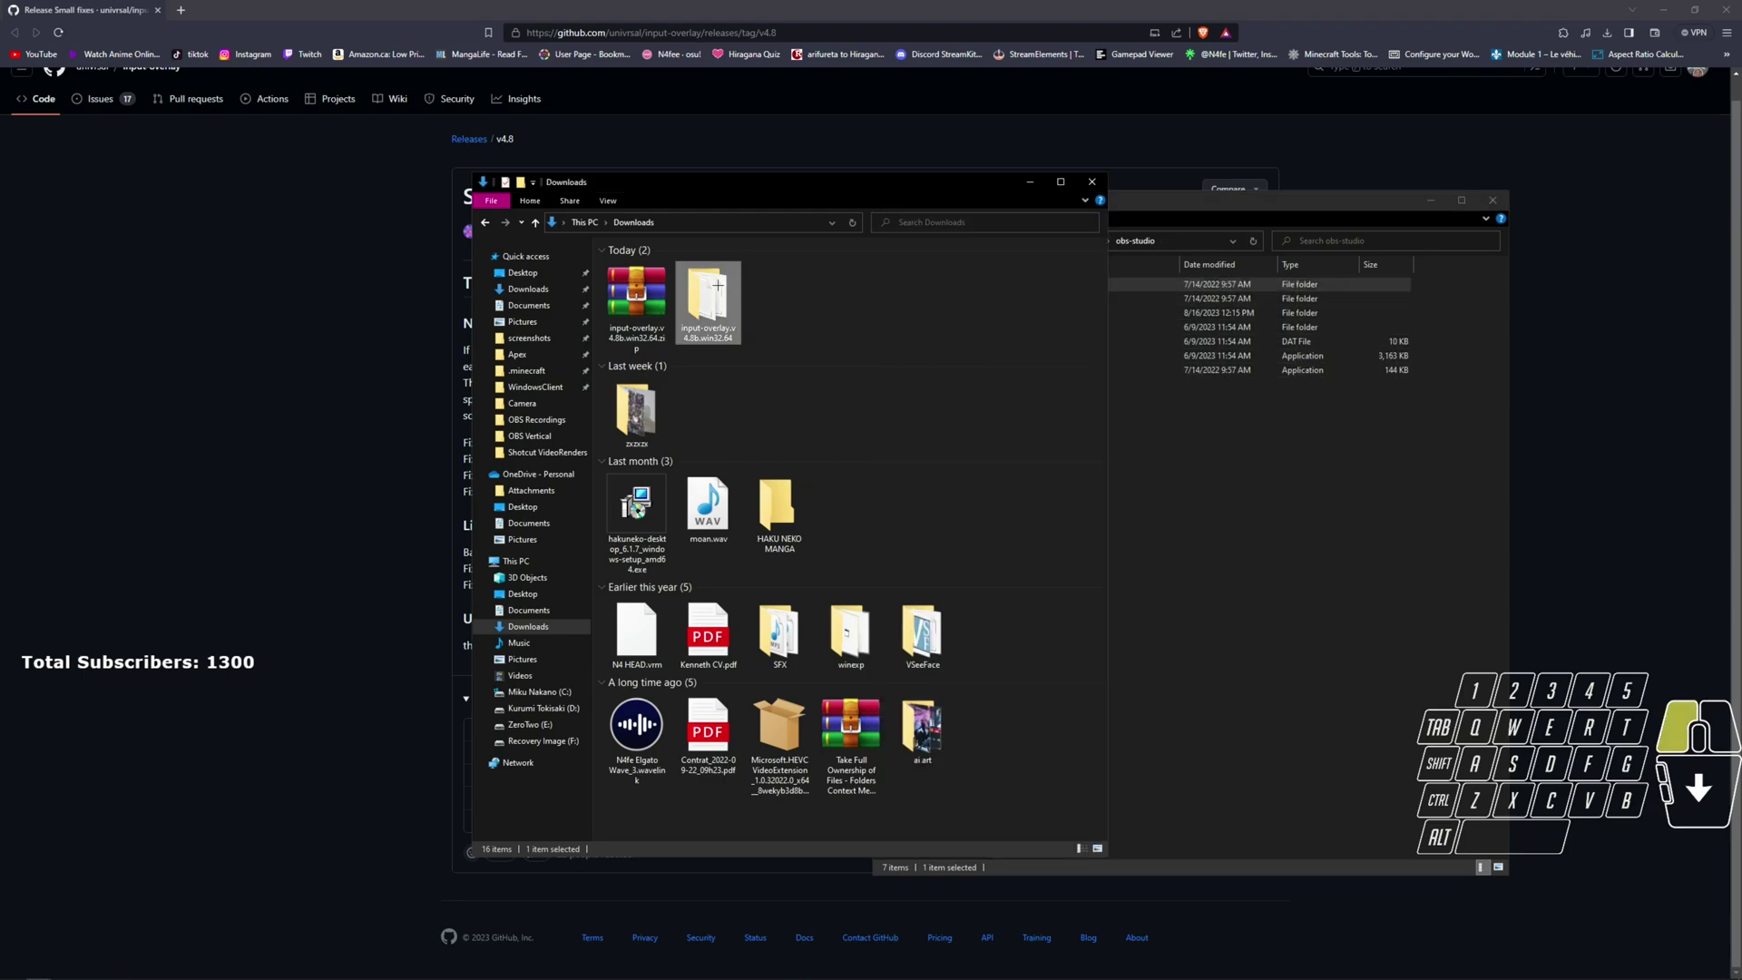
{"action": "left_click_drag", "start_coordinate": [776, 181], "coordinate": [506, 186]}
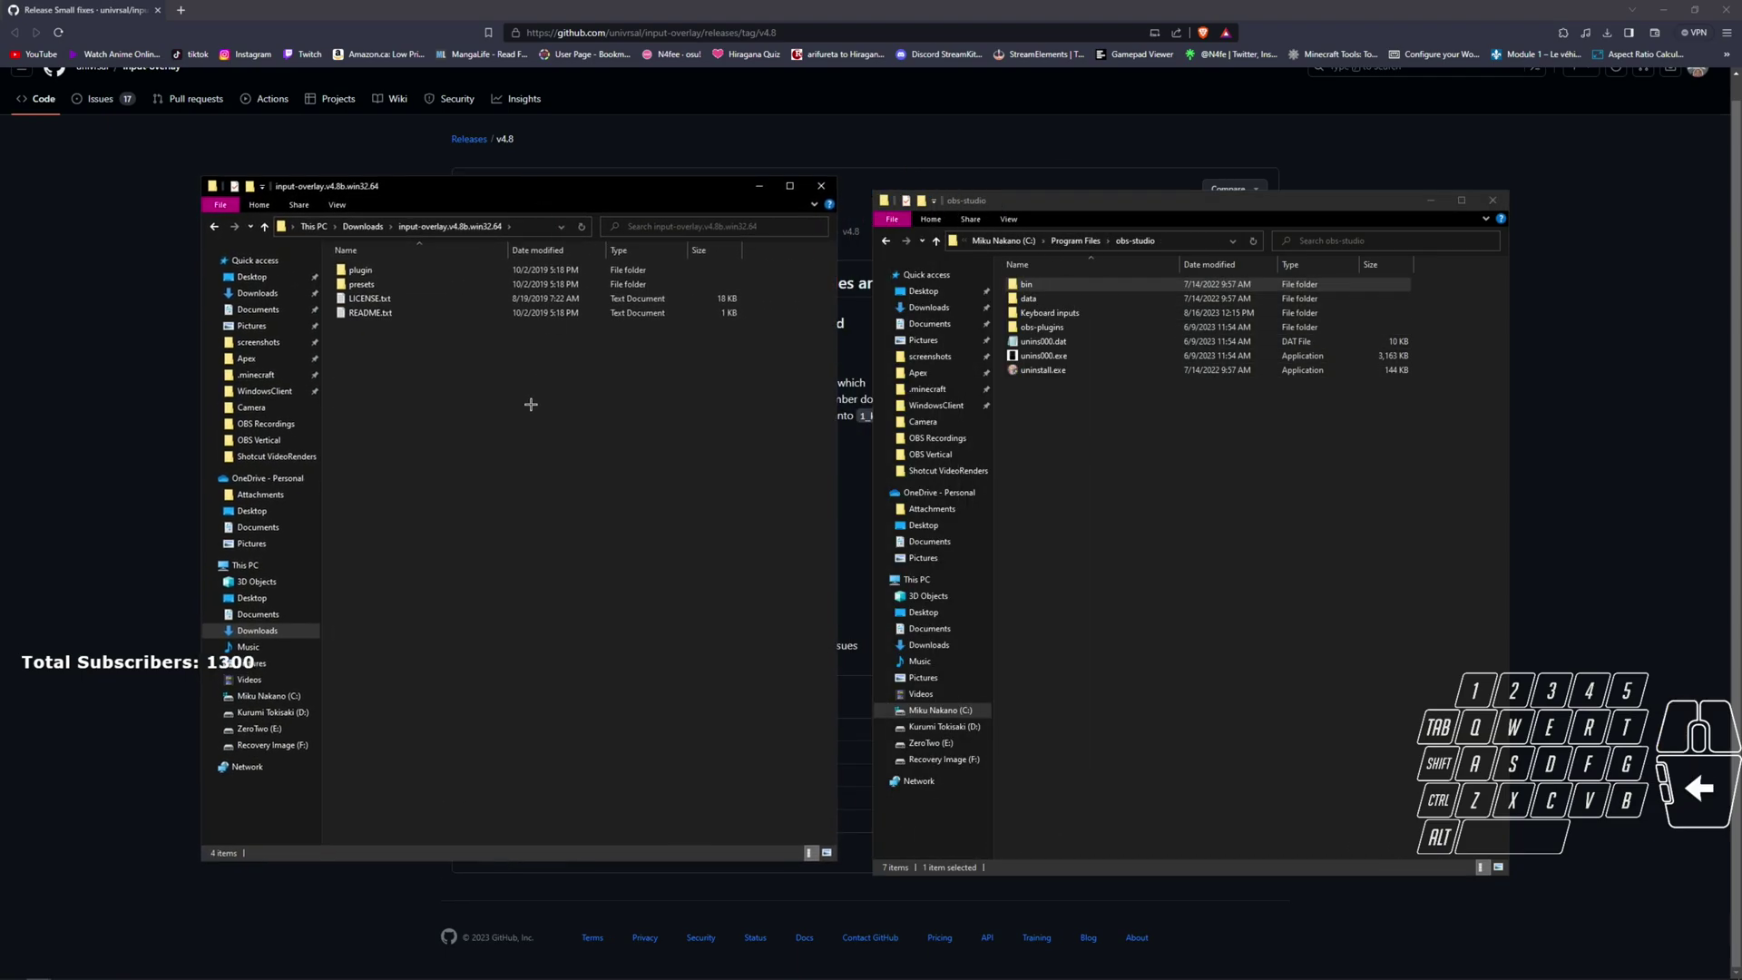
{"action": "left_click_drag", "start_coordinate": [392, 270], "coordinate": [489, 418]}
{"action": "double_click", "coordinate": [392, 270]}
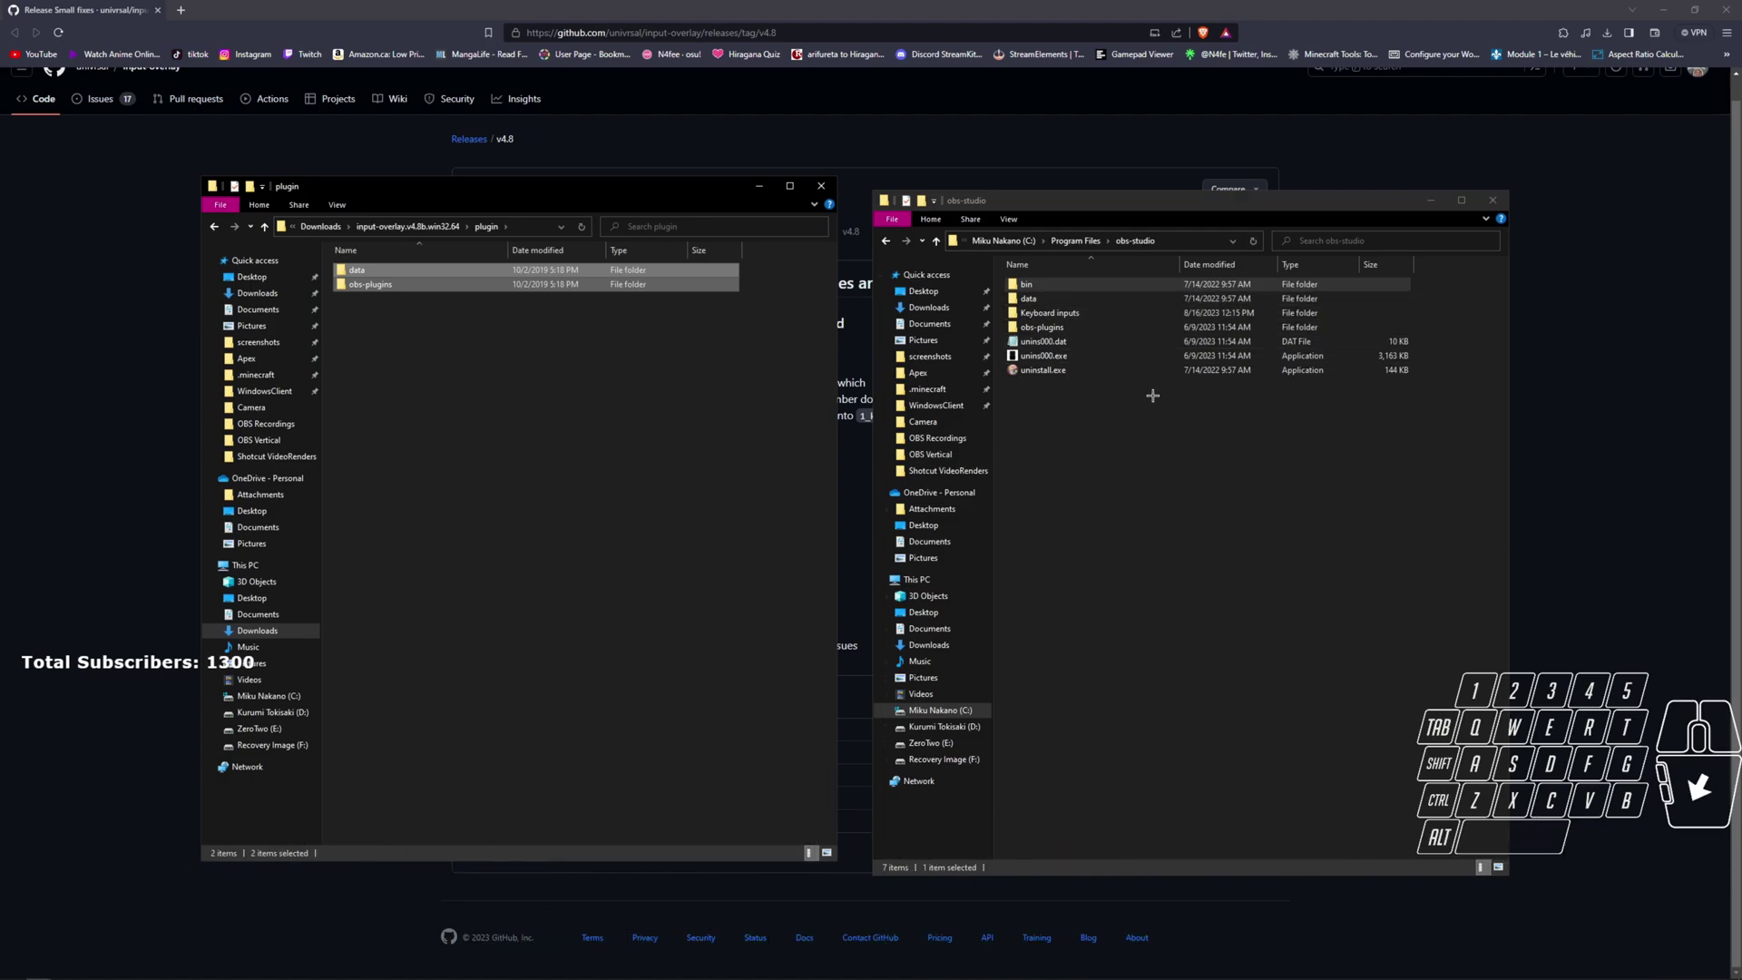
- Open the plugin's presets folder on the left and obs-studio's Keyboard inputs folder on the right
{"action": "left_click", "coordinate": [430, 229]}
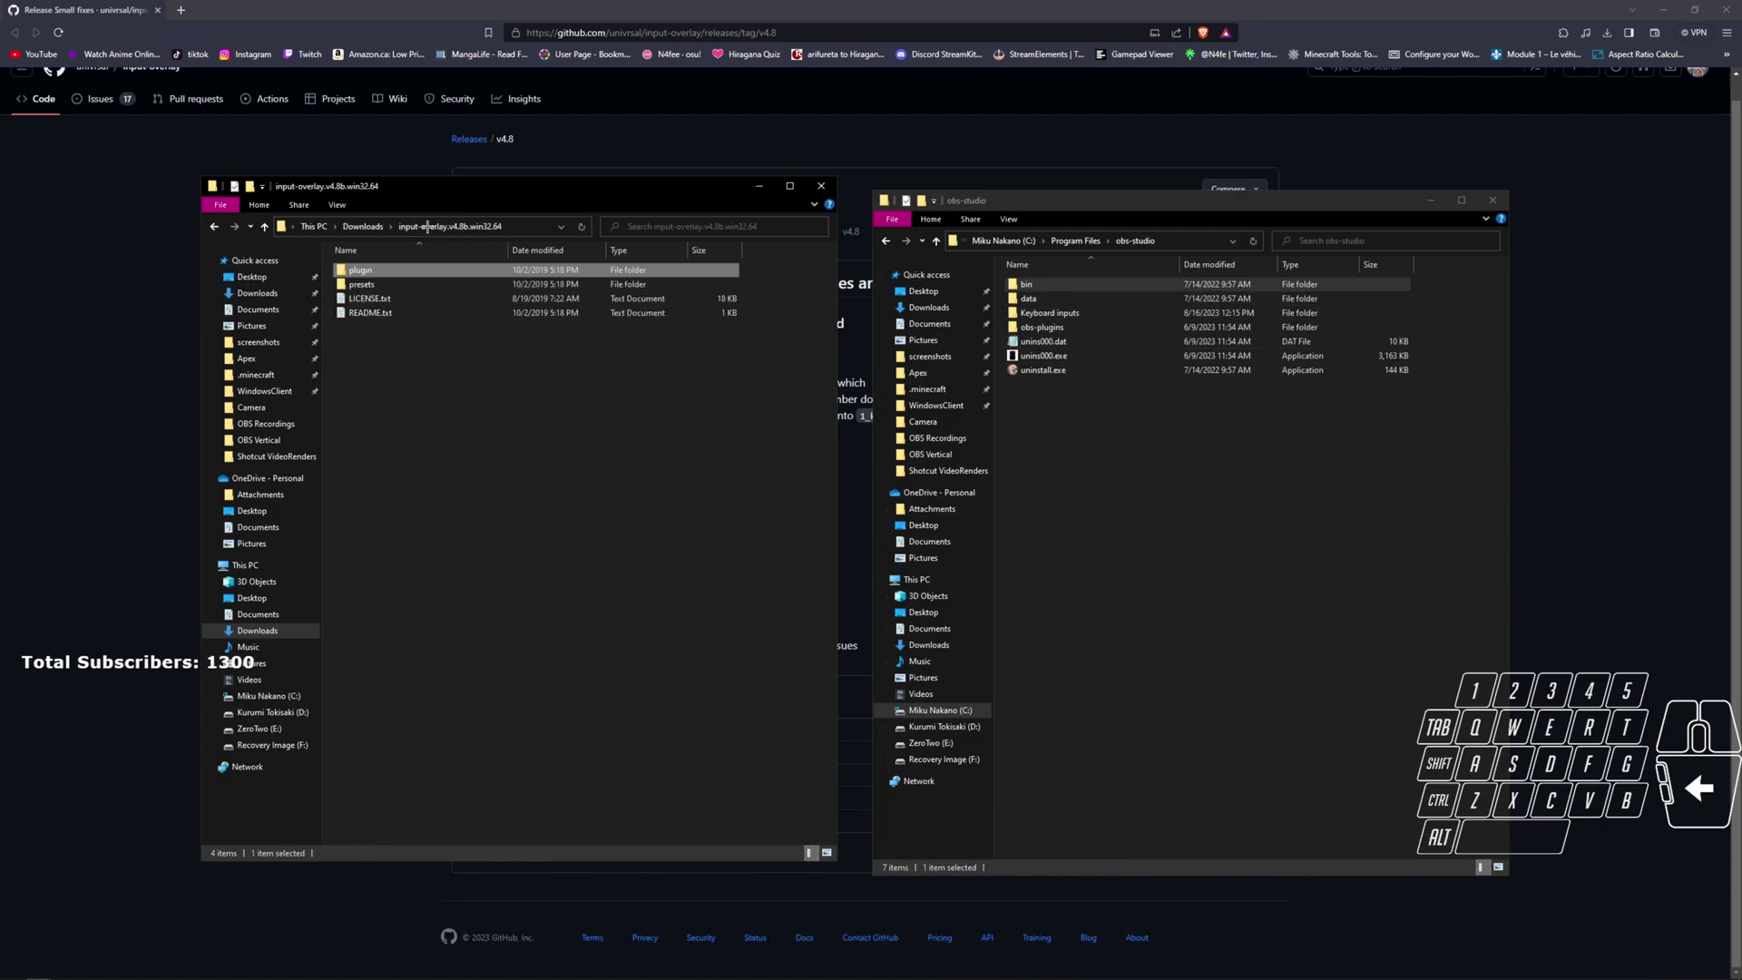
{"action": "double_click", "coordinate": [413, 286]}
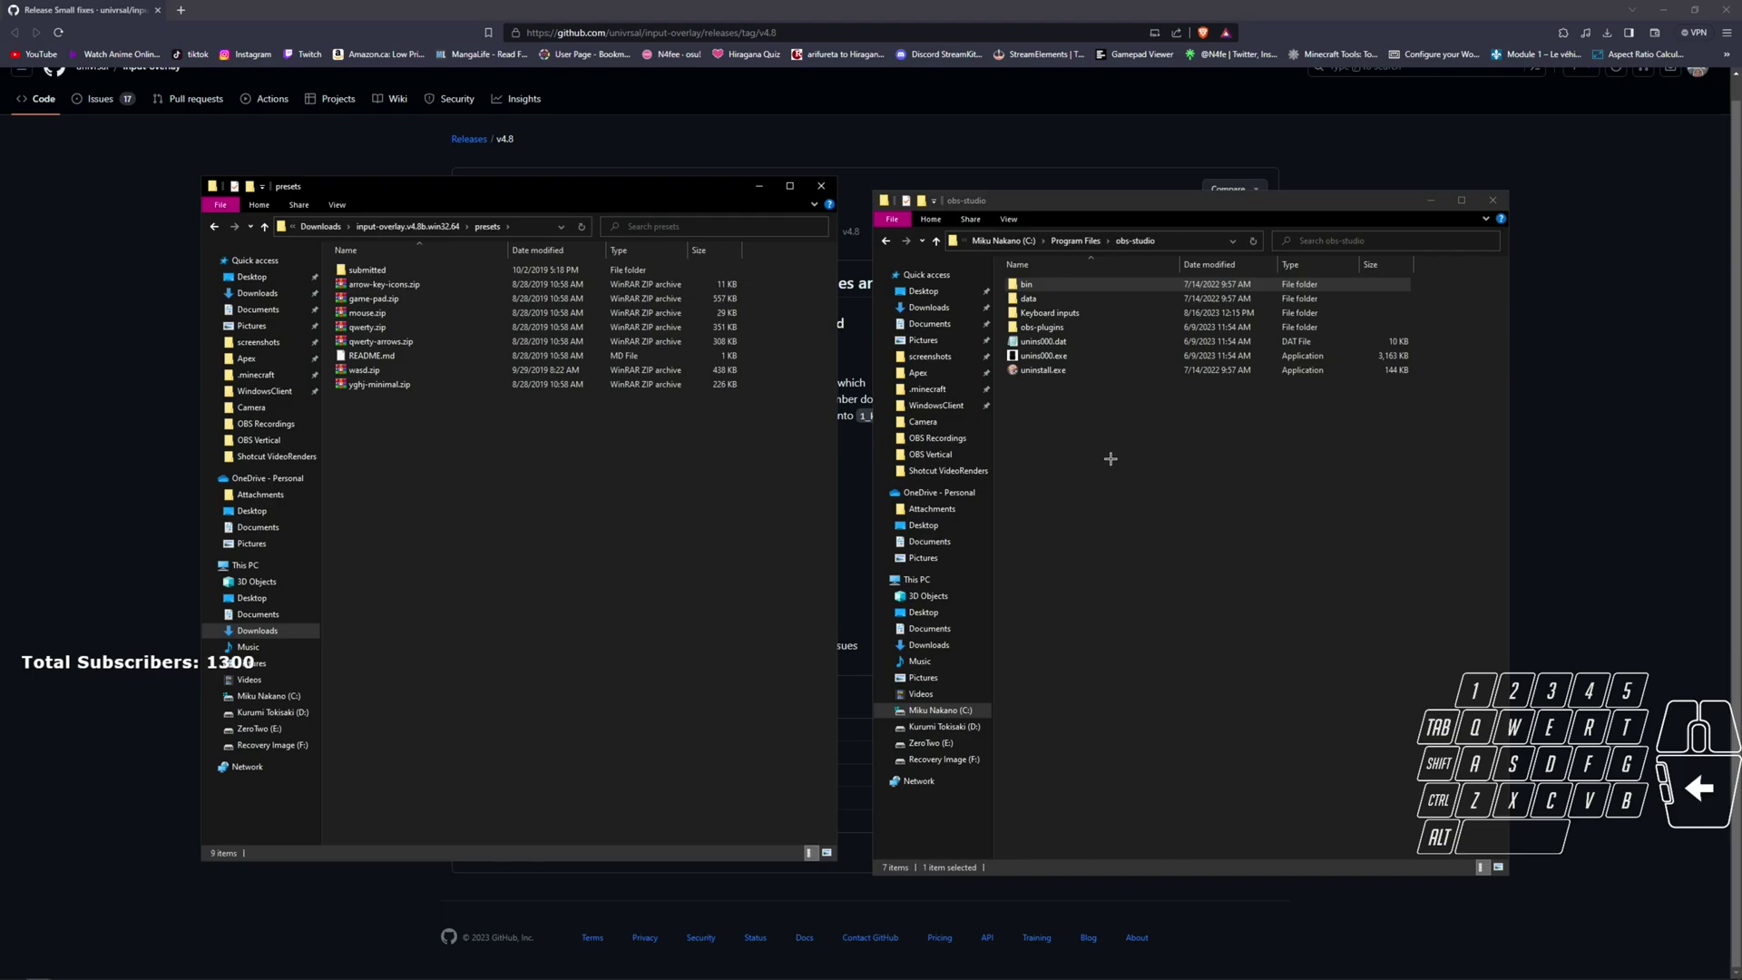
{"action": "left_click", "coordinate": [1138, 313]}
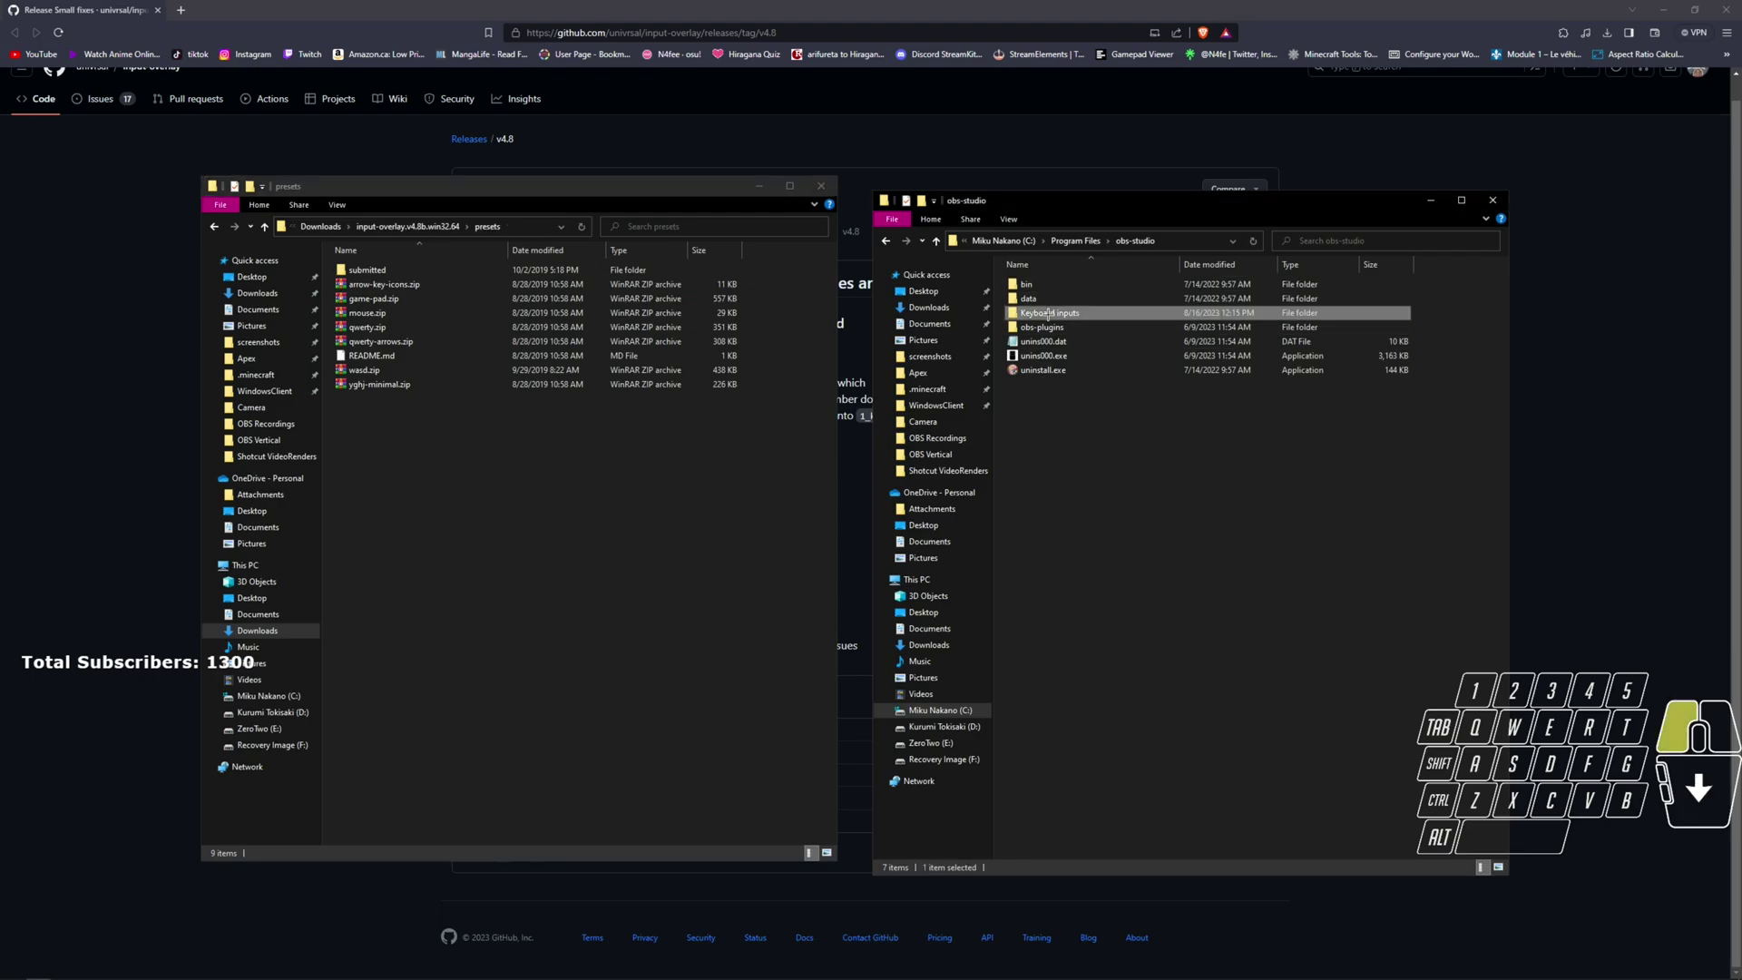
{"action": "double_click", "coordinate": [1125, 313]}
- Select game-pad.zip in both the Keyboard inputs and presets folders
{"action": "left_click_drag", "start_coordinate": [1118, 336], "coordinate": [1099, 415]}
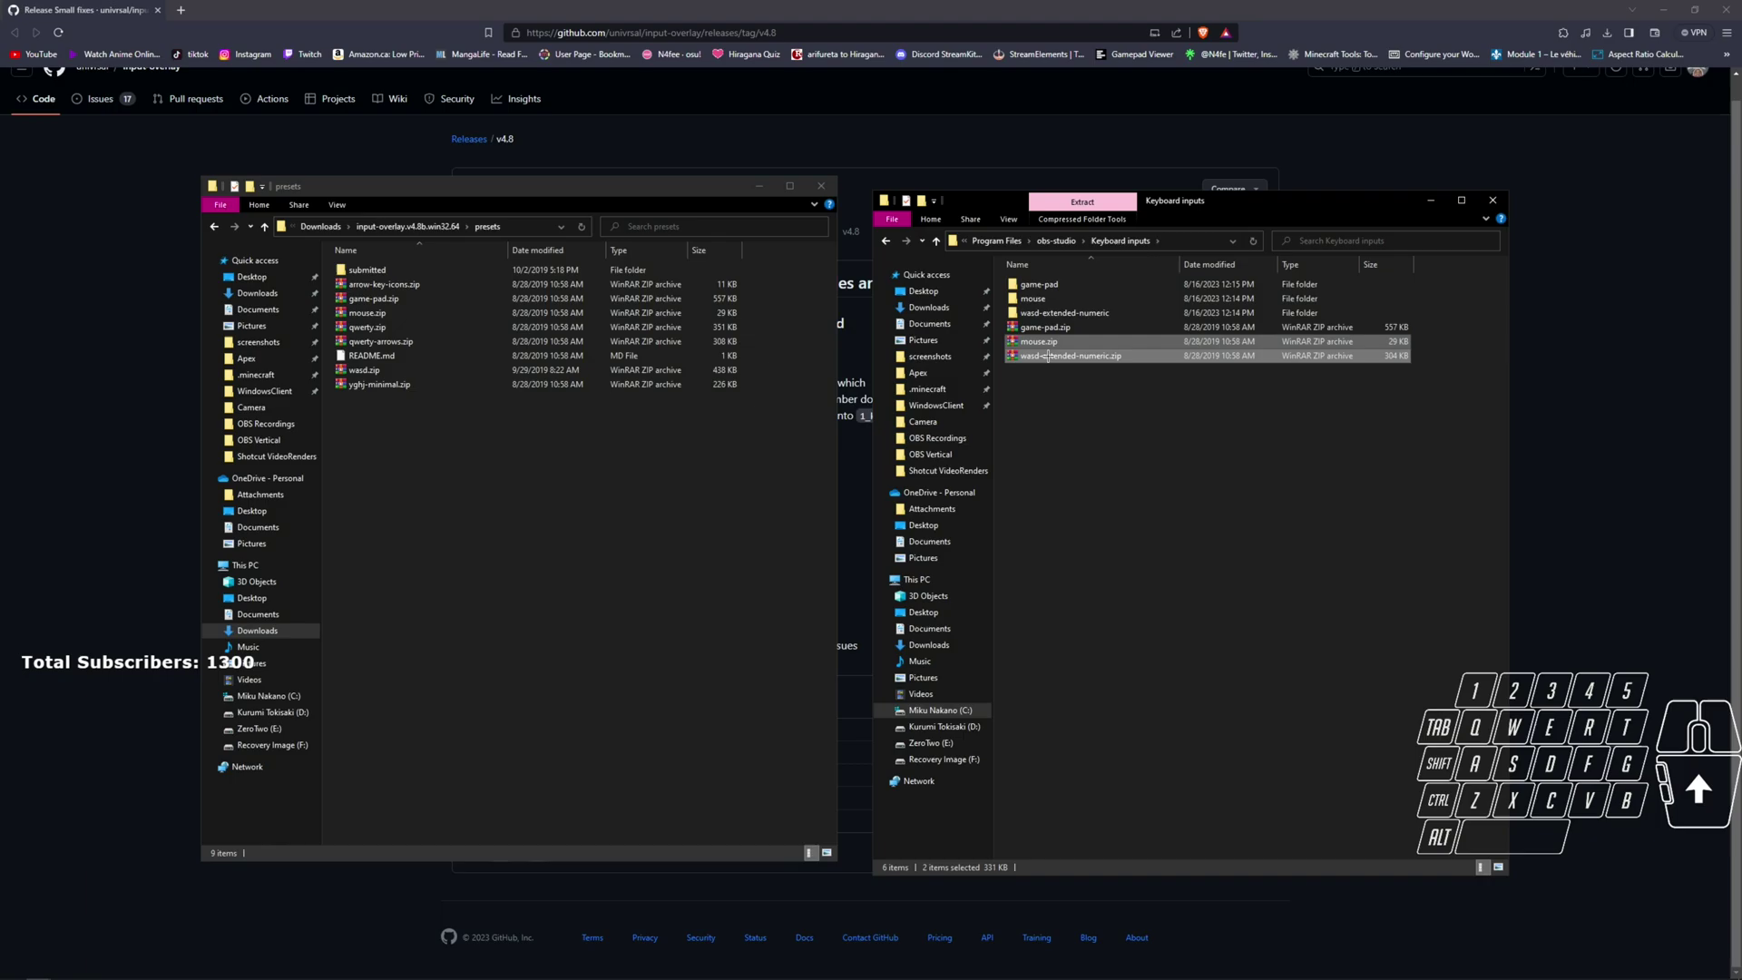
{"action": "left_click", "coordinate": [1043, 327]}
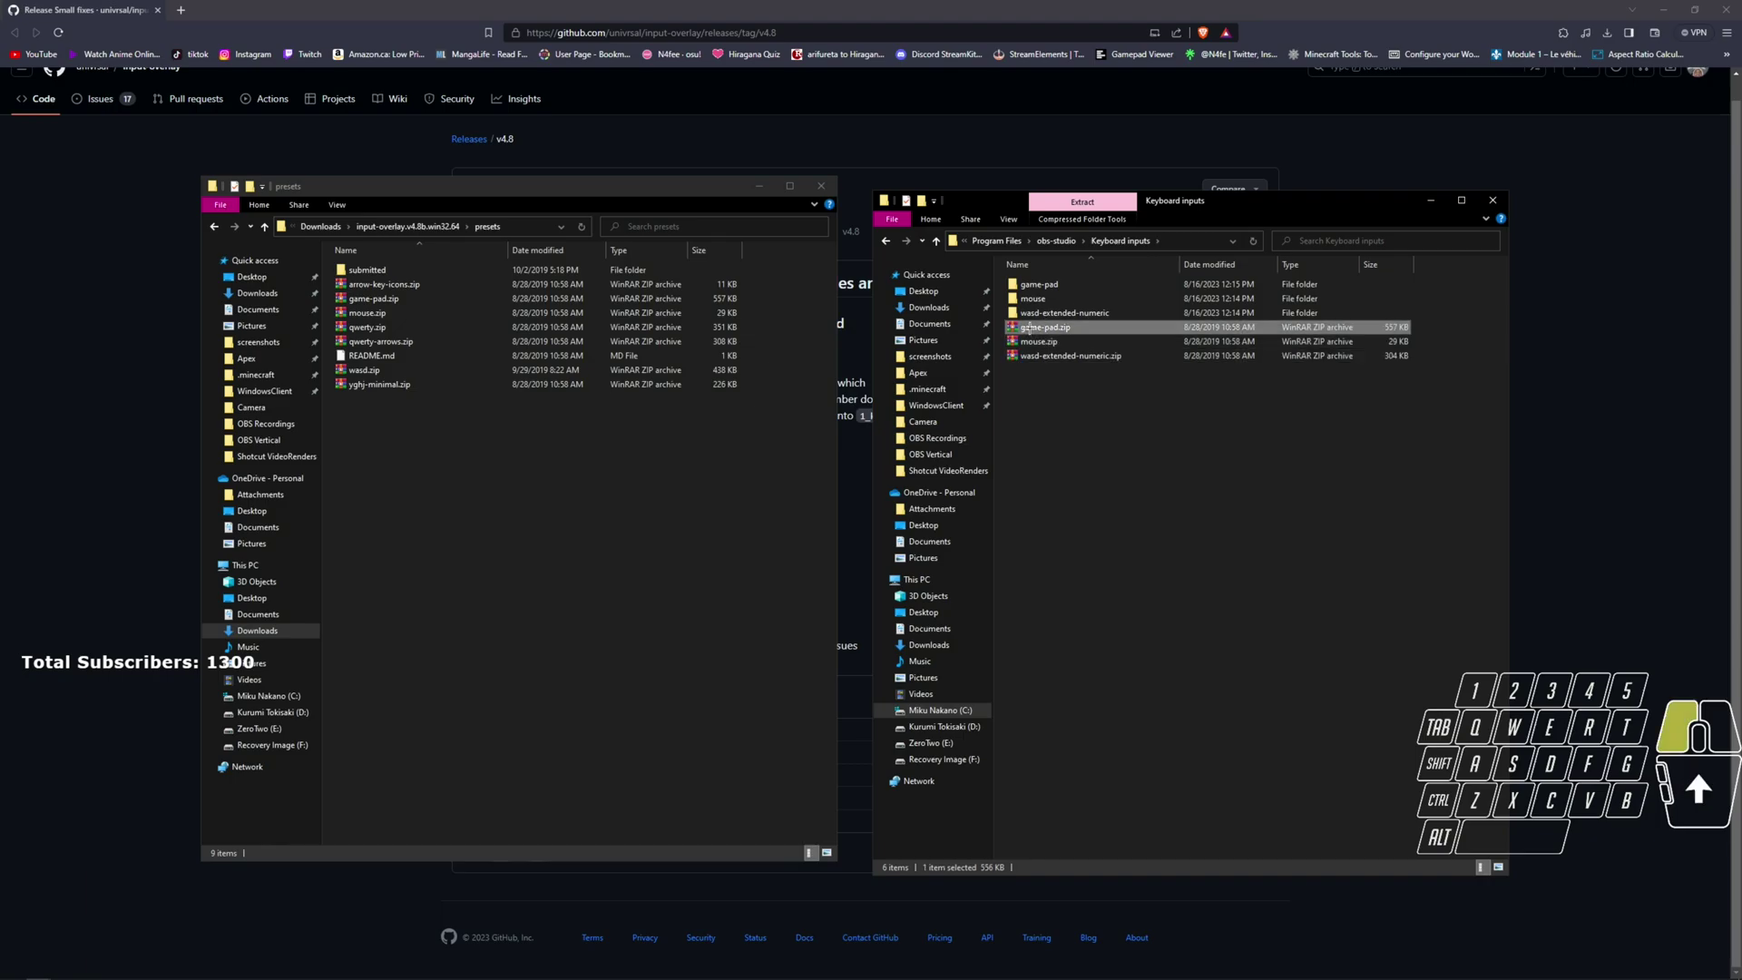
{"action": "left_click", "coordinate": [435, 313]}
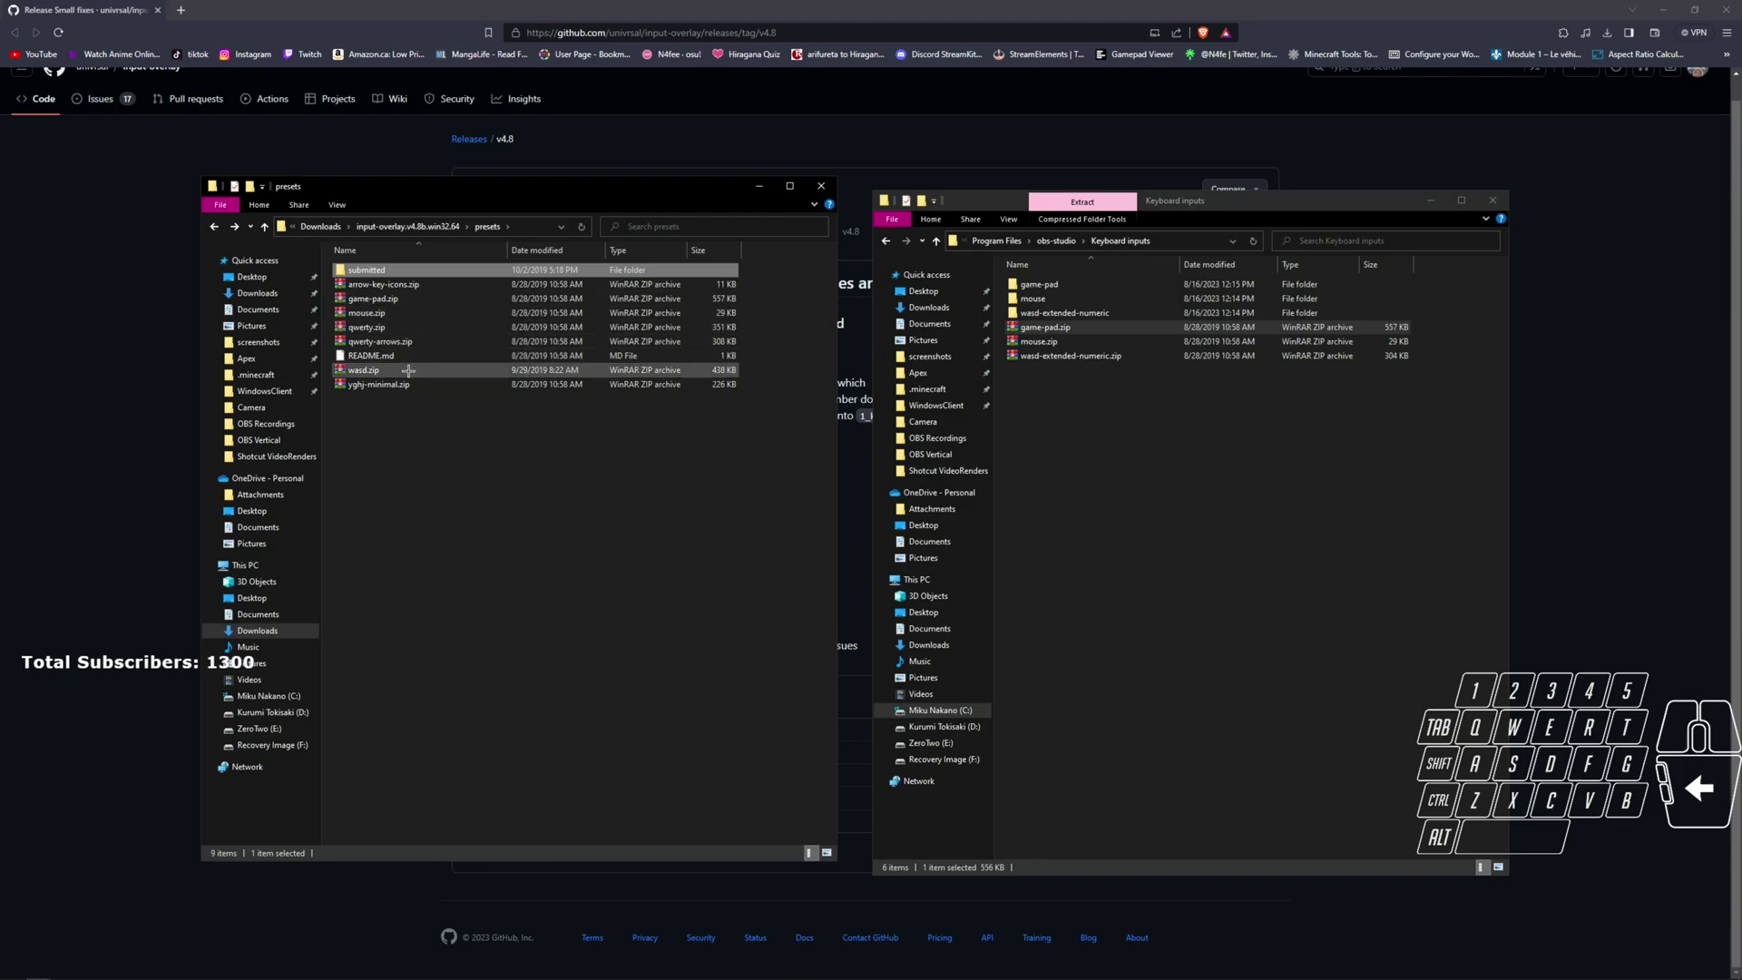
{"action": "left_click", "coordinate": [426, 299]}
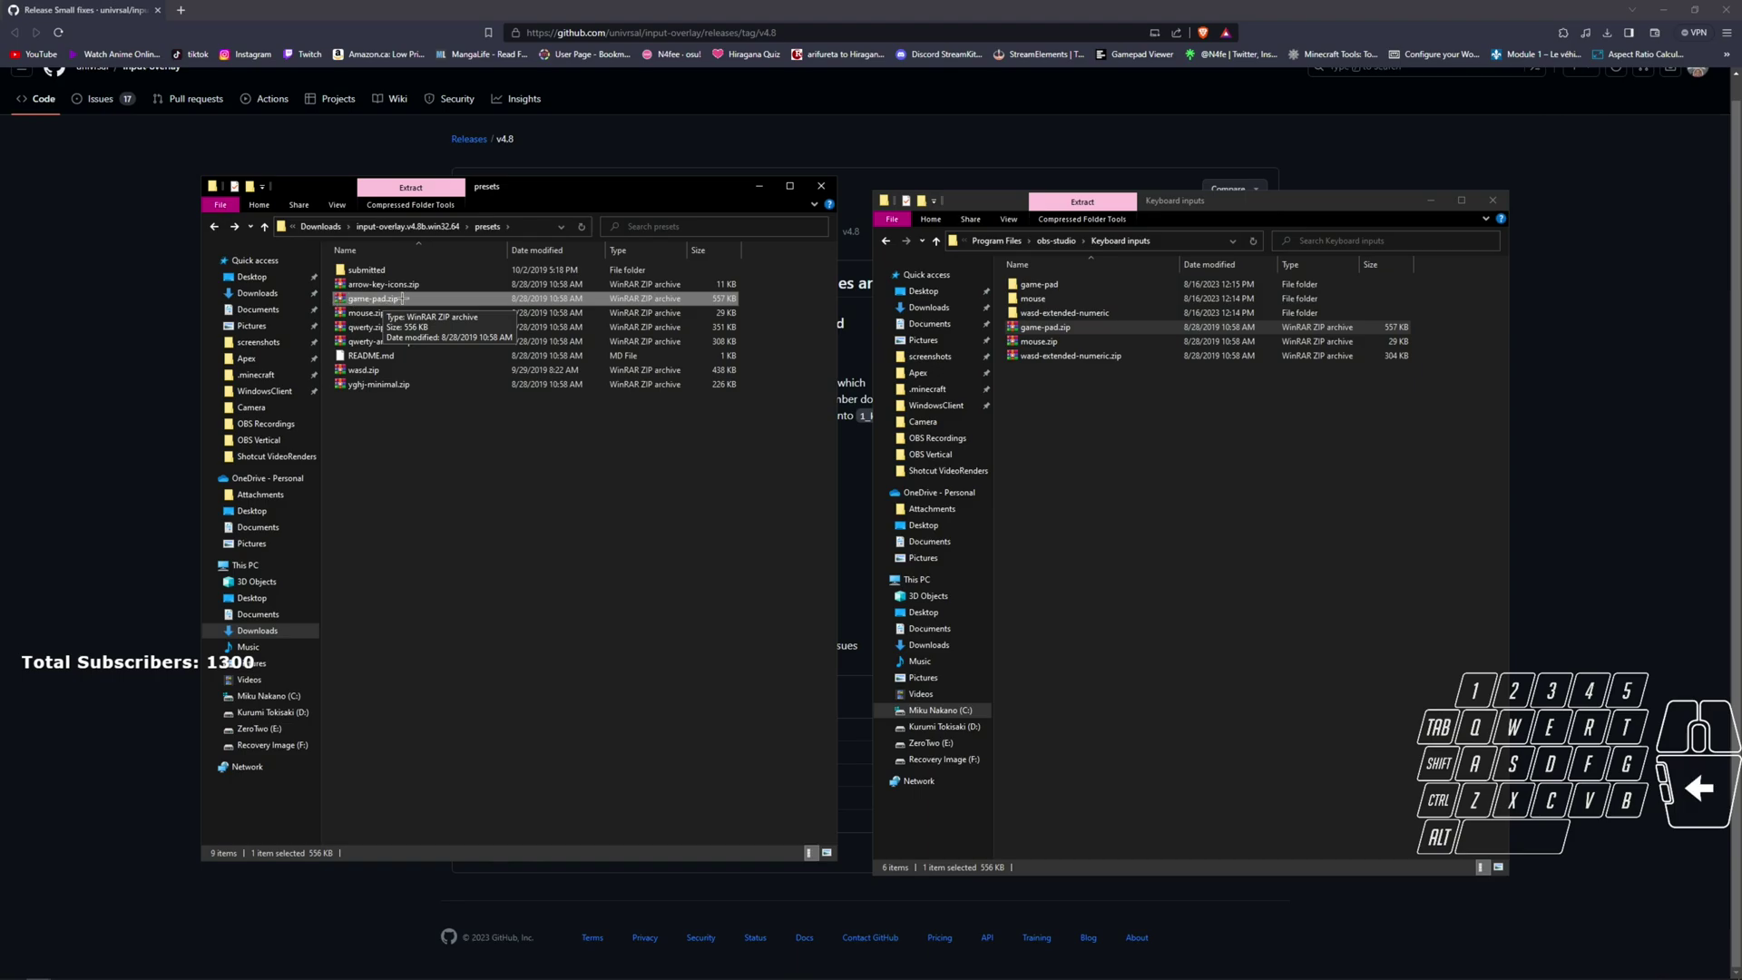
- Move dualshock4.zip from the presets into Keyboard inputs, granting administrator permission
{"action": "double_click", "coordinate": [390, 271]}
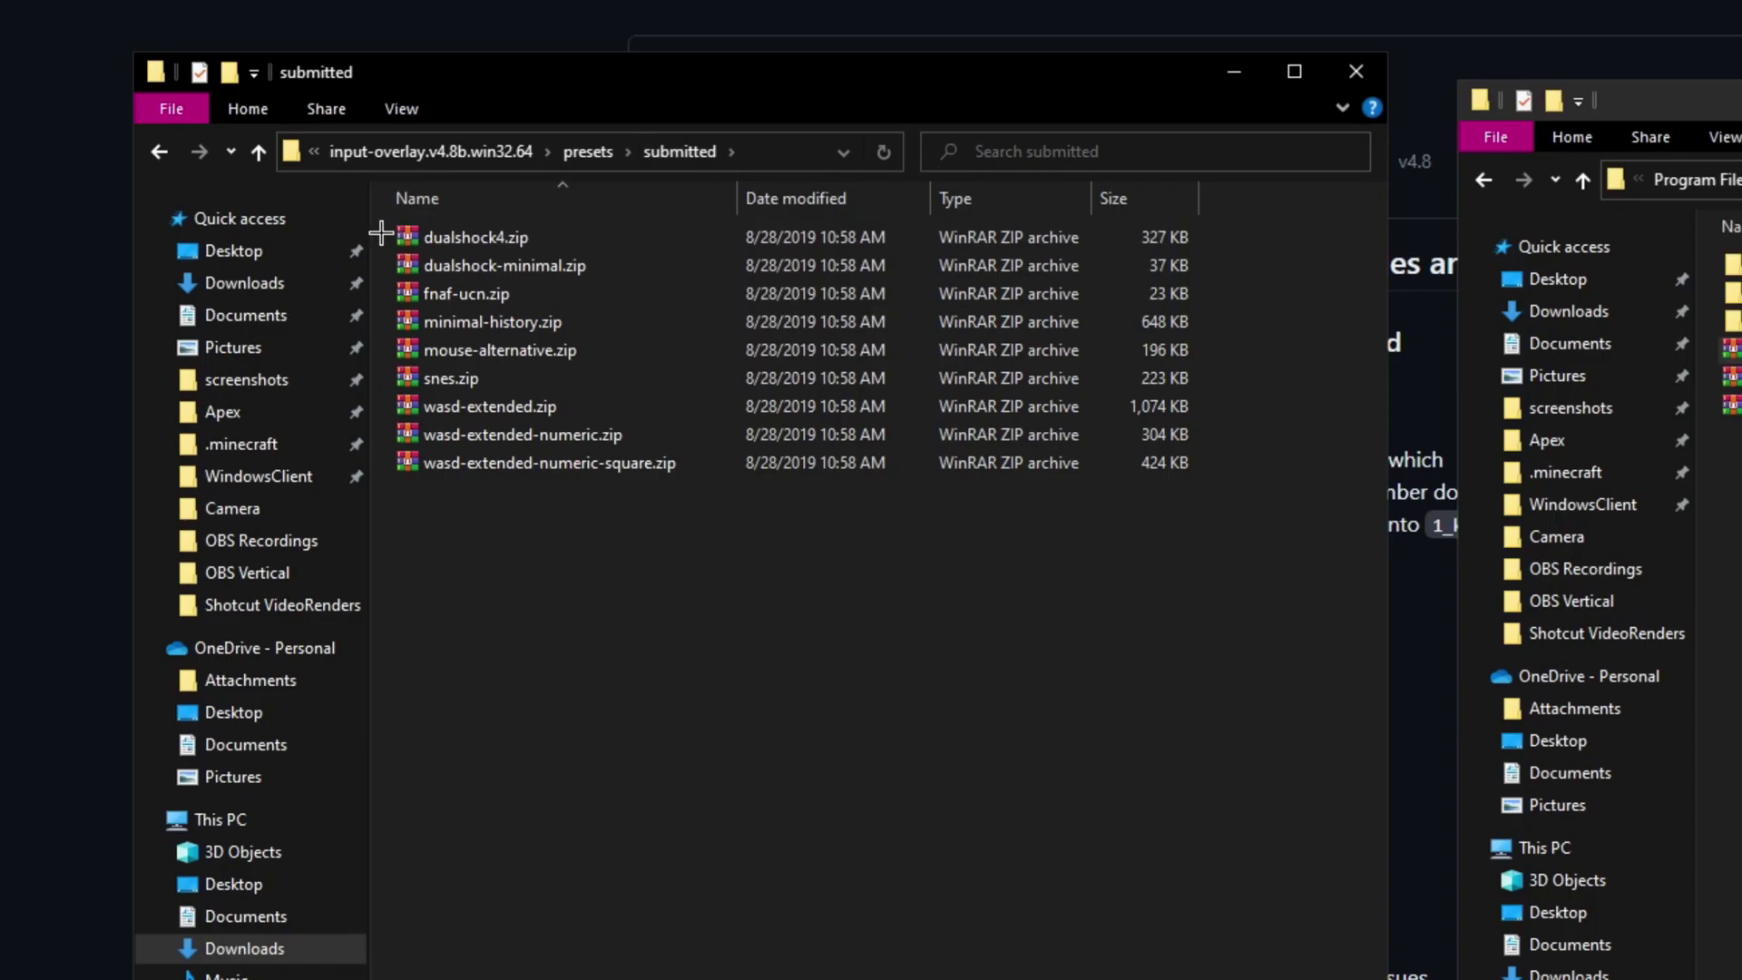
{"action": "left_click_drag", "start_coordinate": [382, 233], "coordinate": [508, 295]}
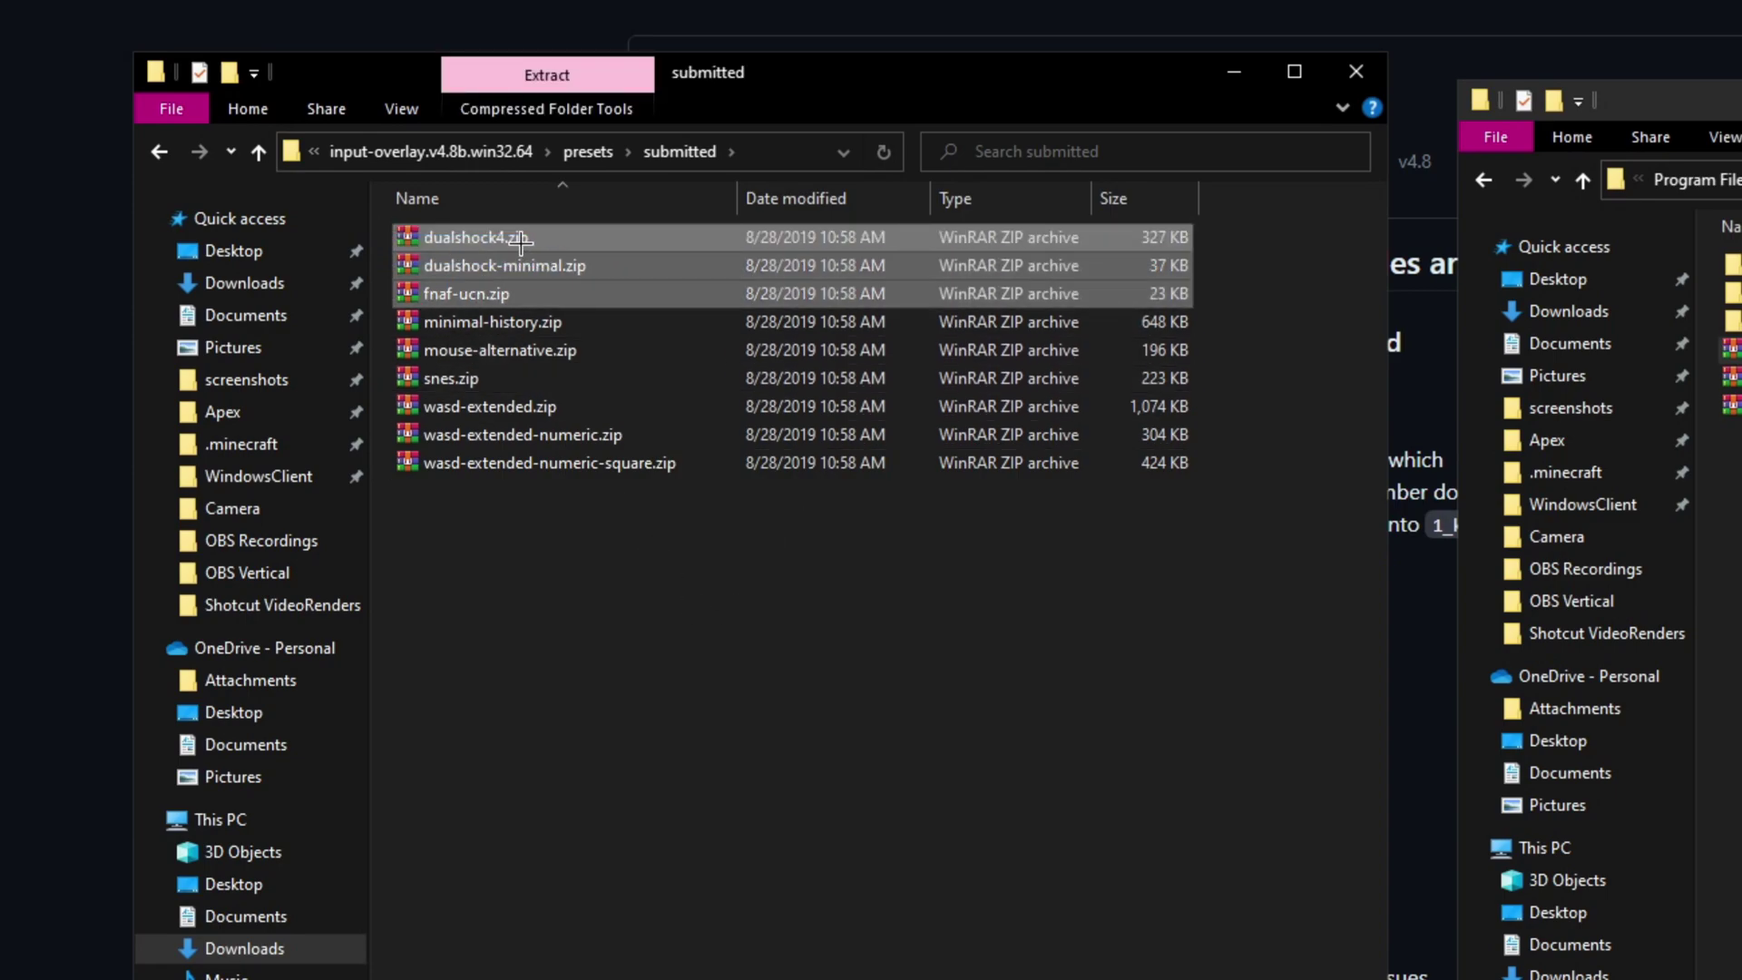
{"action": "left_click_drag", "start_coordinate": [378, 238], "coordinate": [472, 265]}
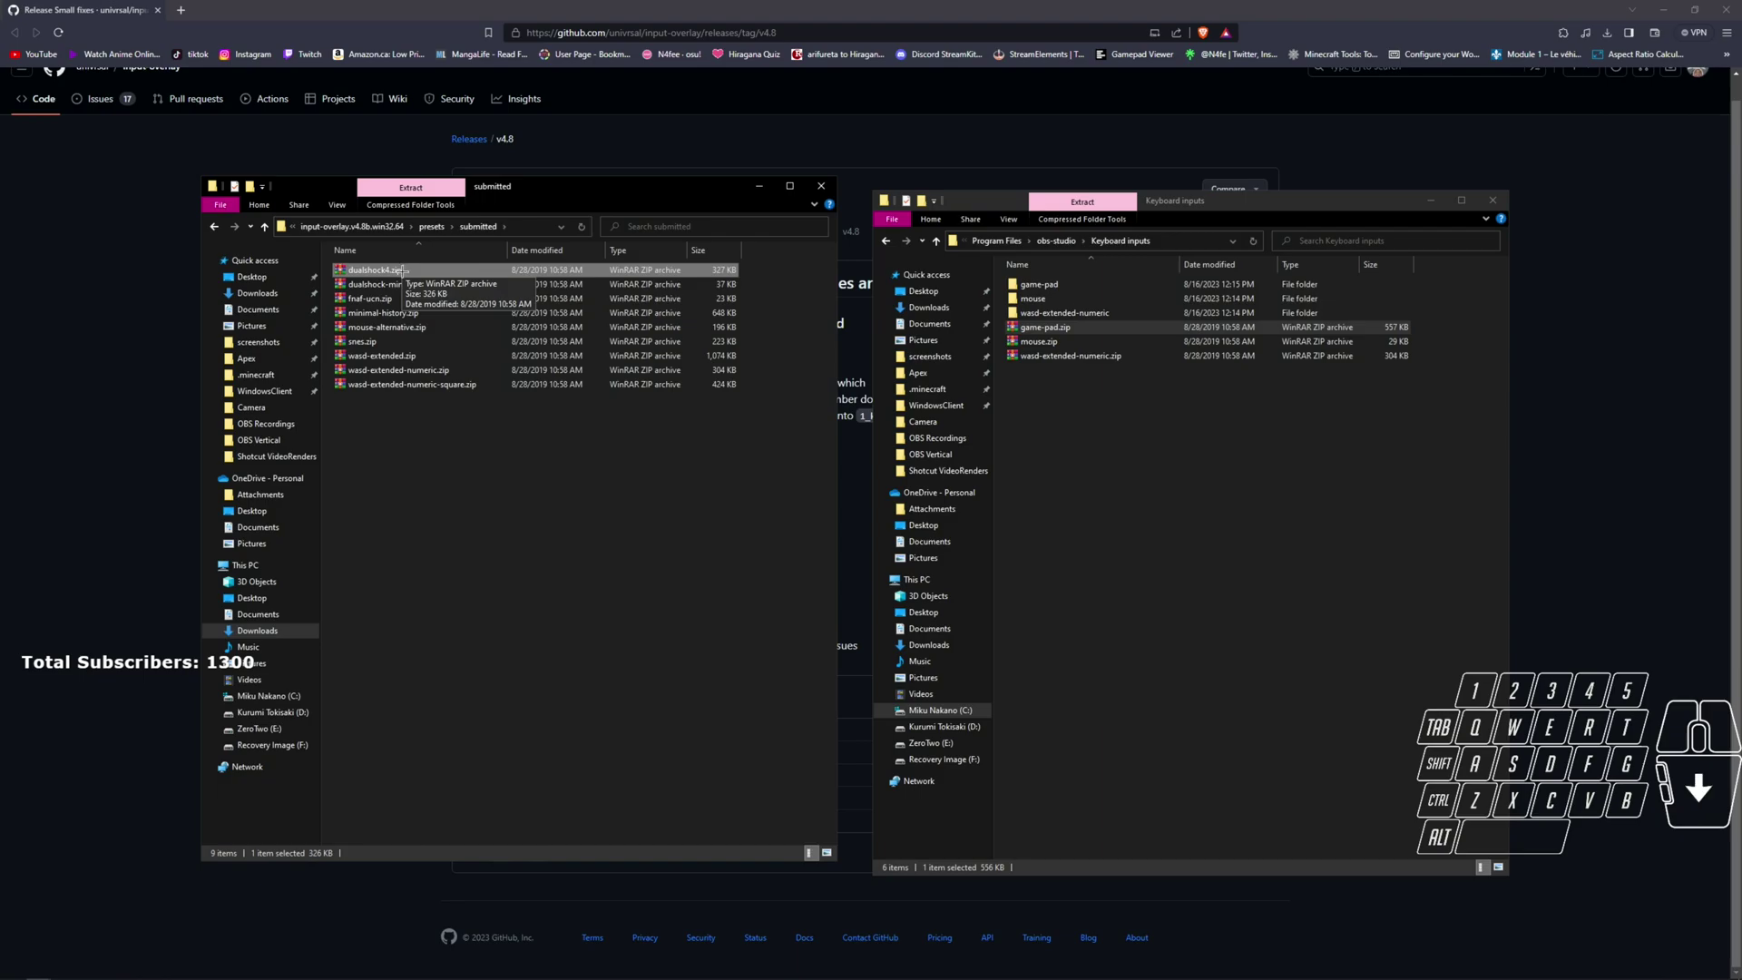
{"action": "left_click_drag", "start_coordinate": [400, 270], "coordinate": [1086, 405]}
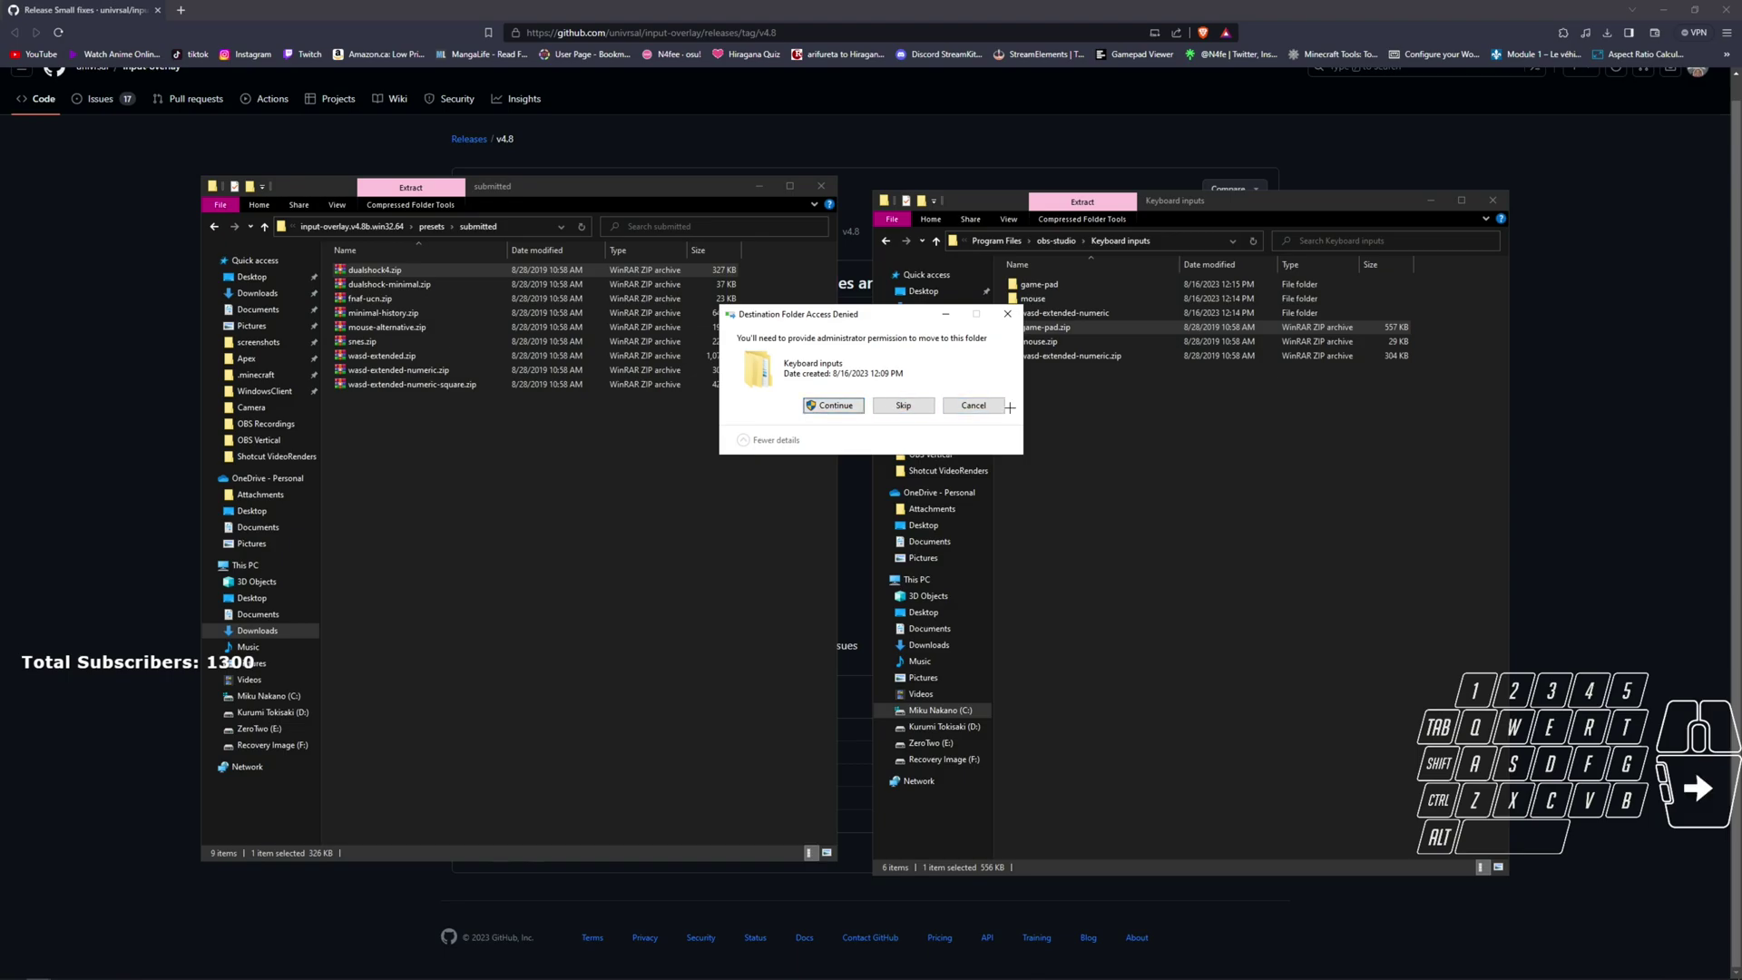
{"action": "left_click", "coordinate": [978, 403]}
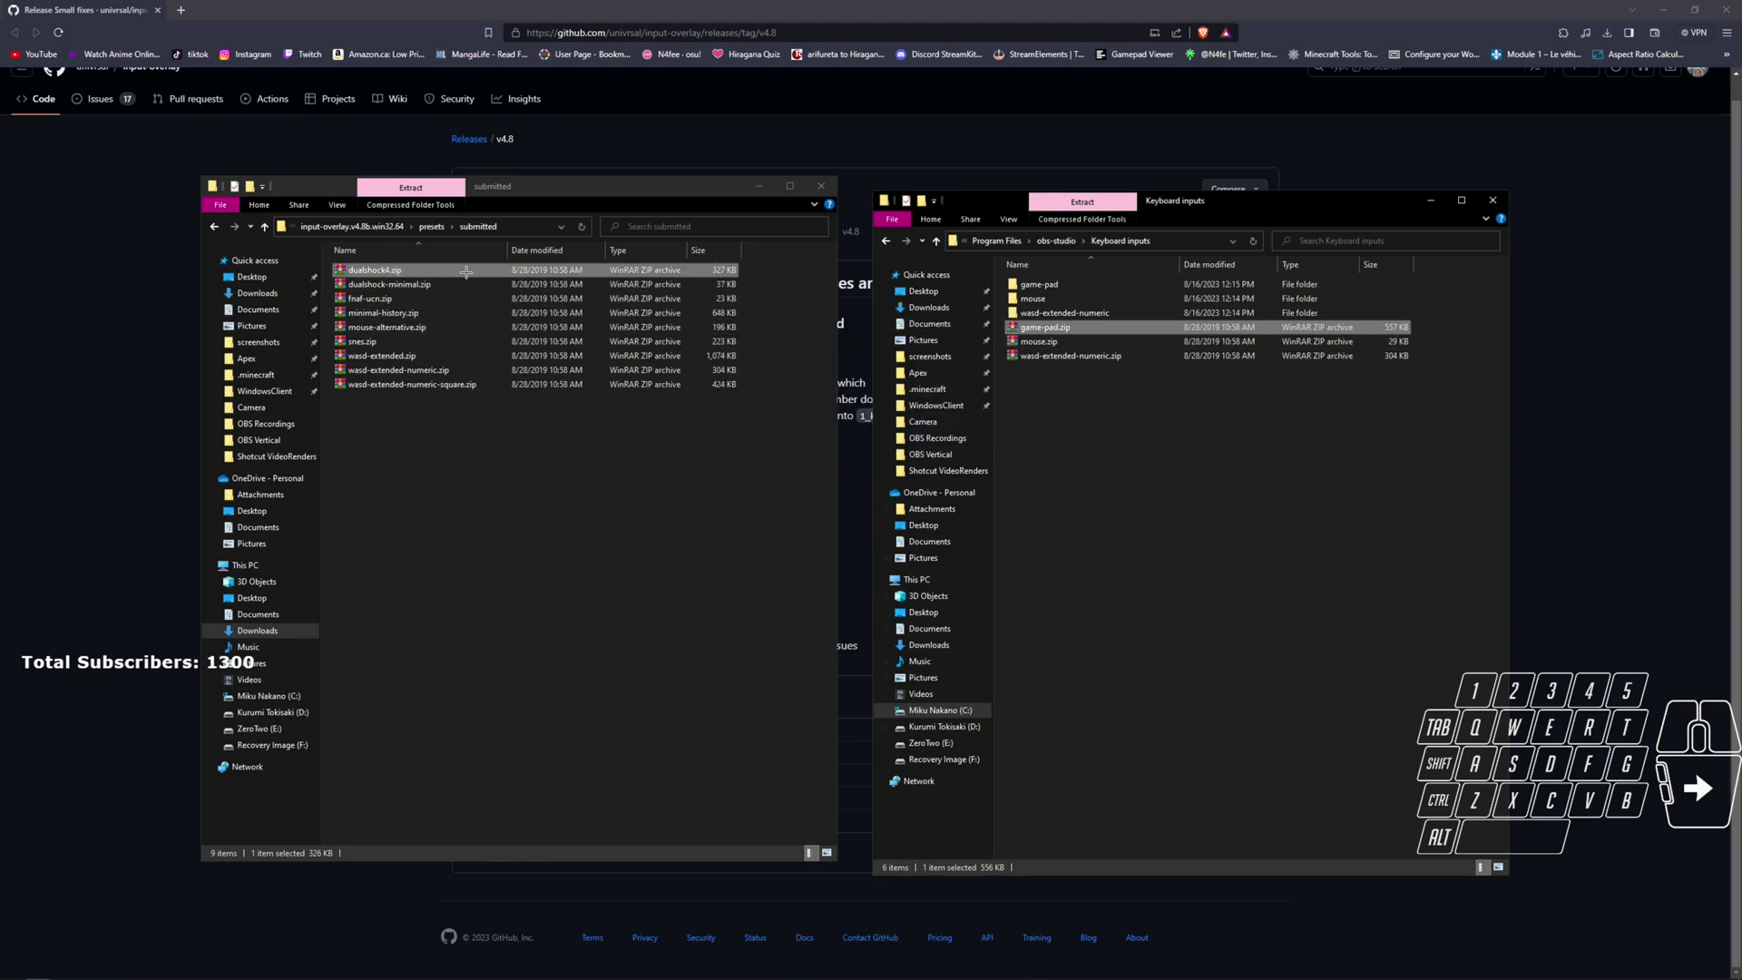
{"action": "left_click_drag", "start_coordinate": [434, 274], "coordinate": [1149, 404]}
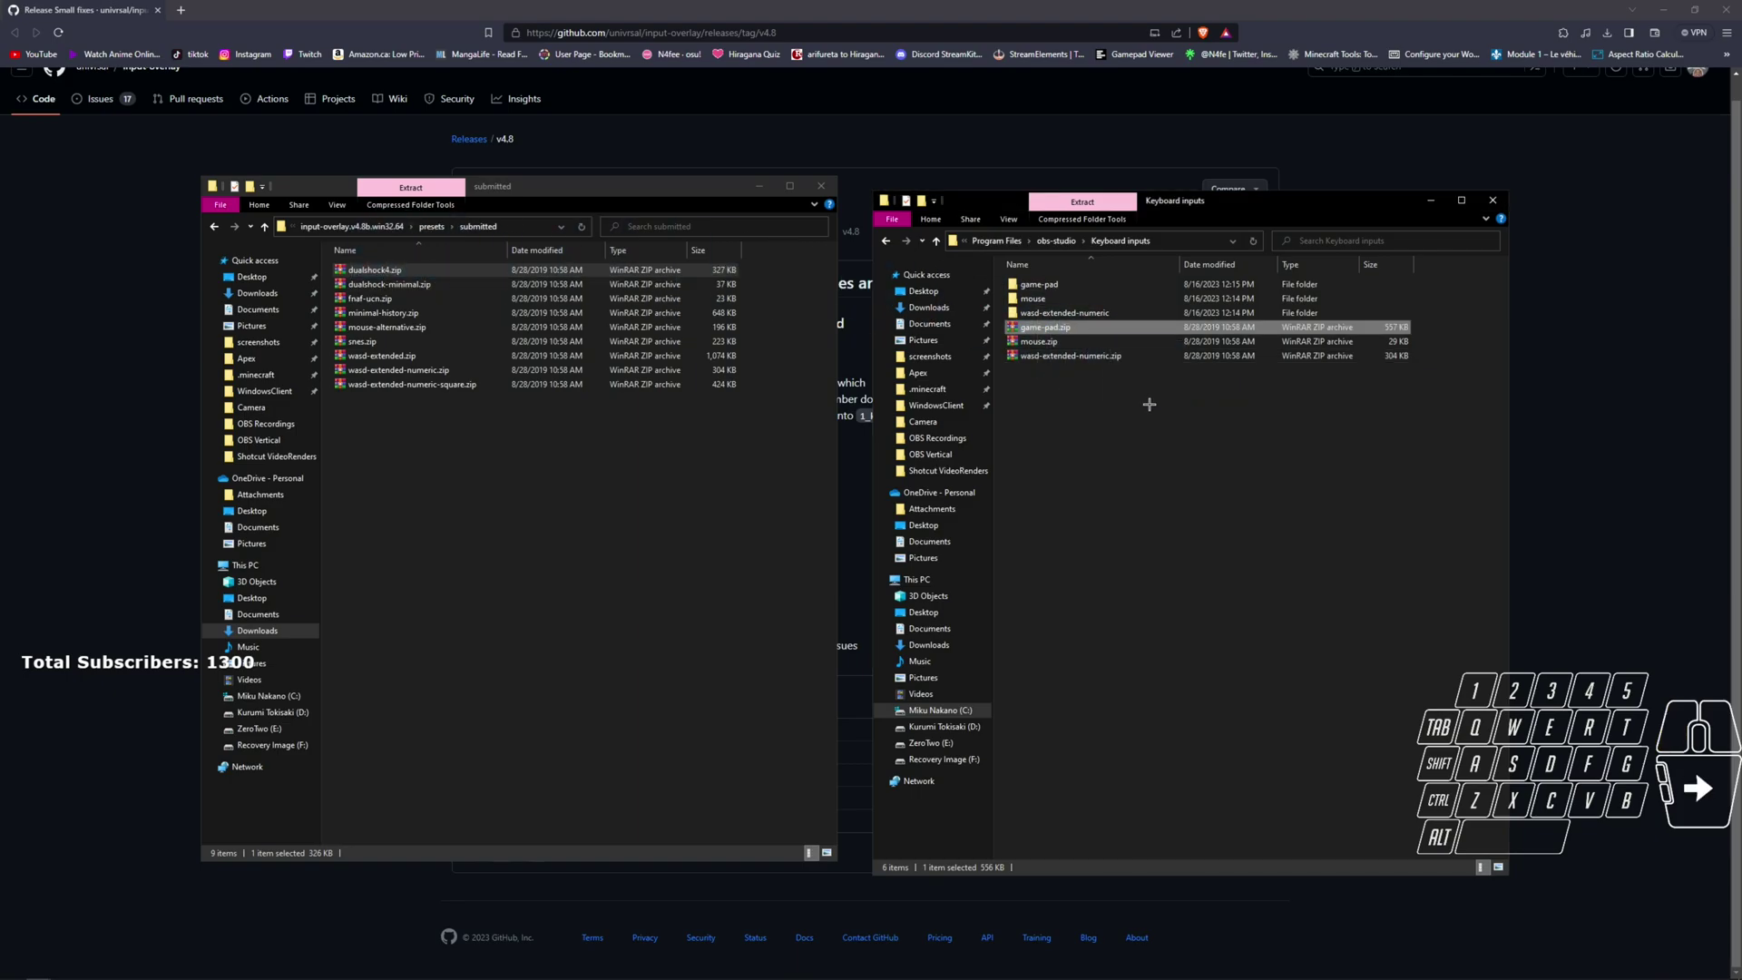
{"action": "left_click", "coordinate": [824, 405]}
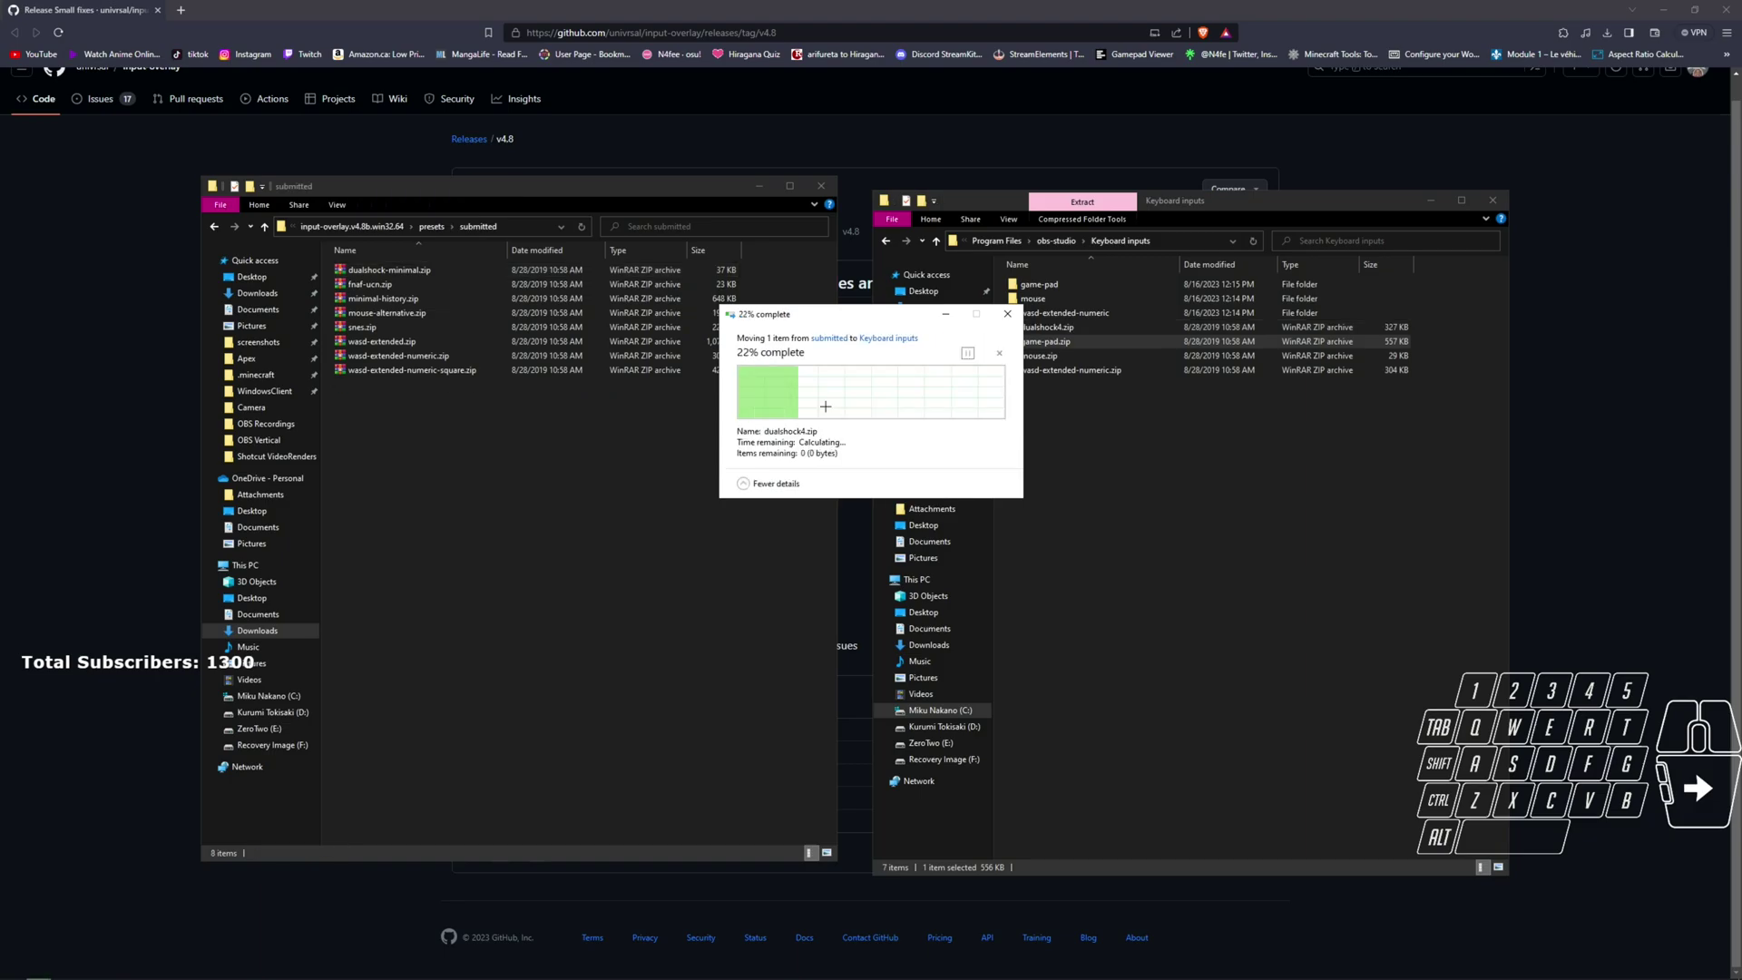
- Extract dualshock4.zip into a dualshock4 folder inside Keyboard inputs
{"action": "left_click", "coordinate": [1056, 329]}
{"action": "right_click", "coordinate": [1062, 329]}
{"action": "left_click", "coordinate": [1125, 387]}
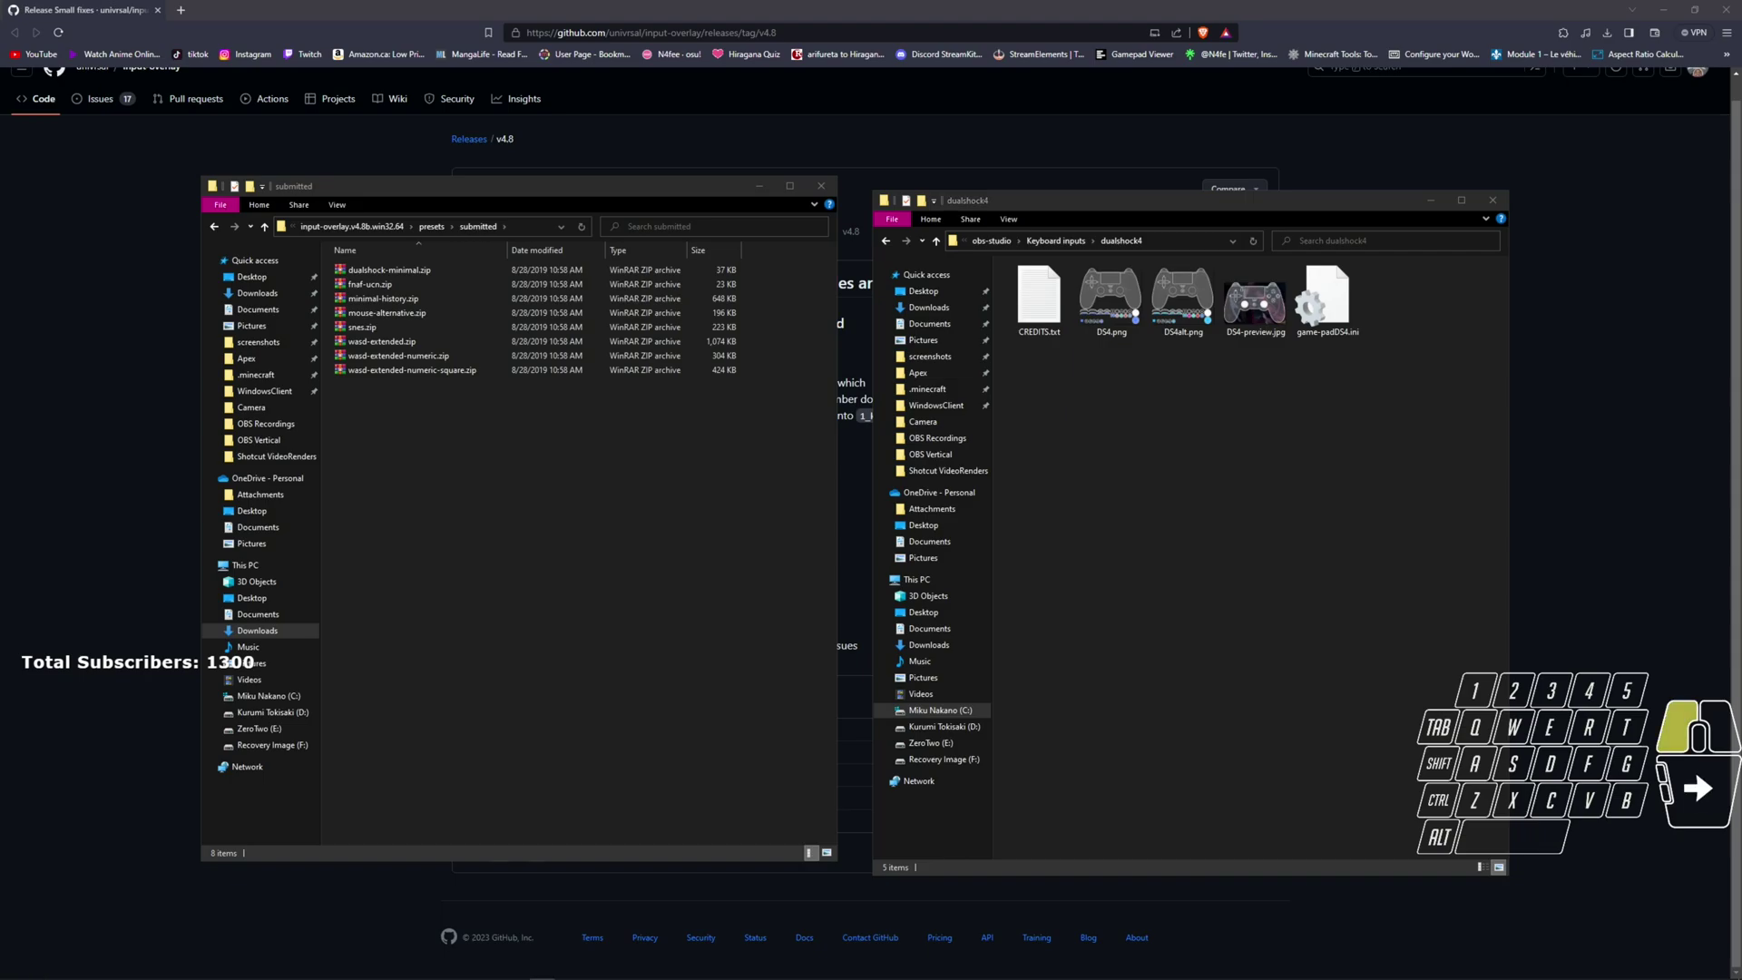
- Maximize OBS and add a new Input Overlay source named 'ps4'
{"action": "left_click_drag", "start_coordinate": [979, 0], "coordinate": [832, 279]}
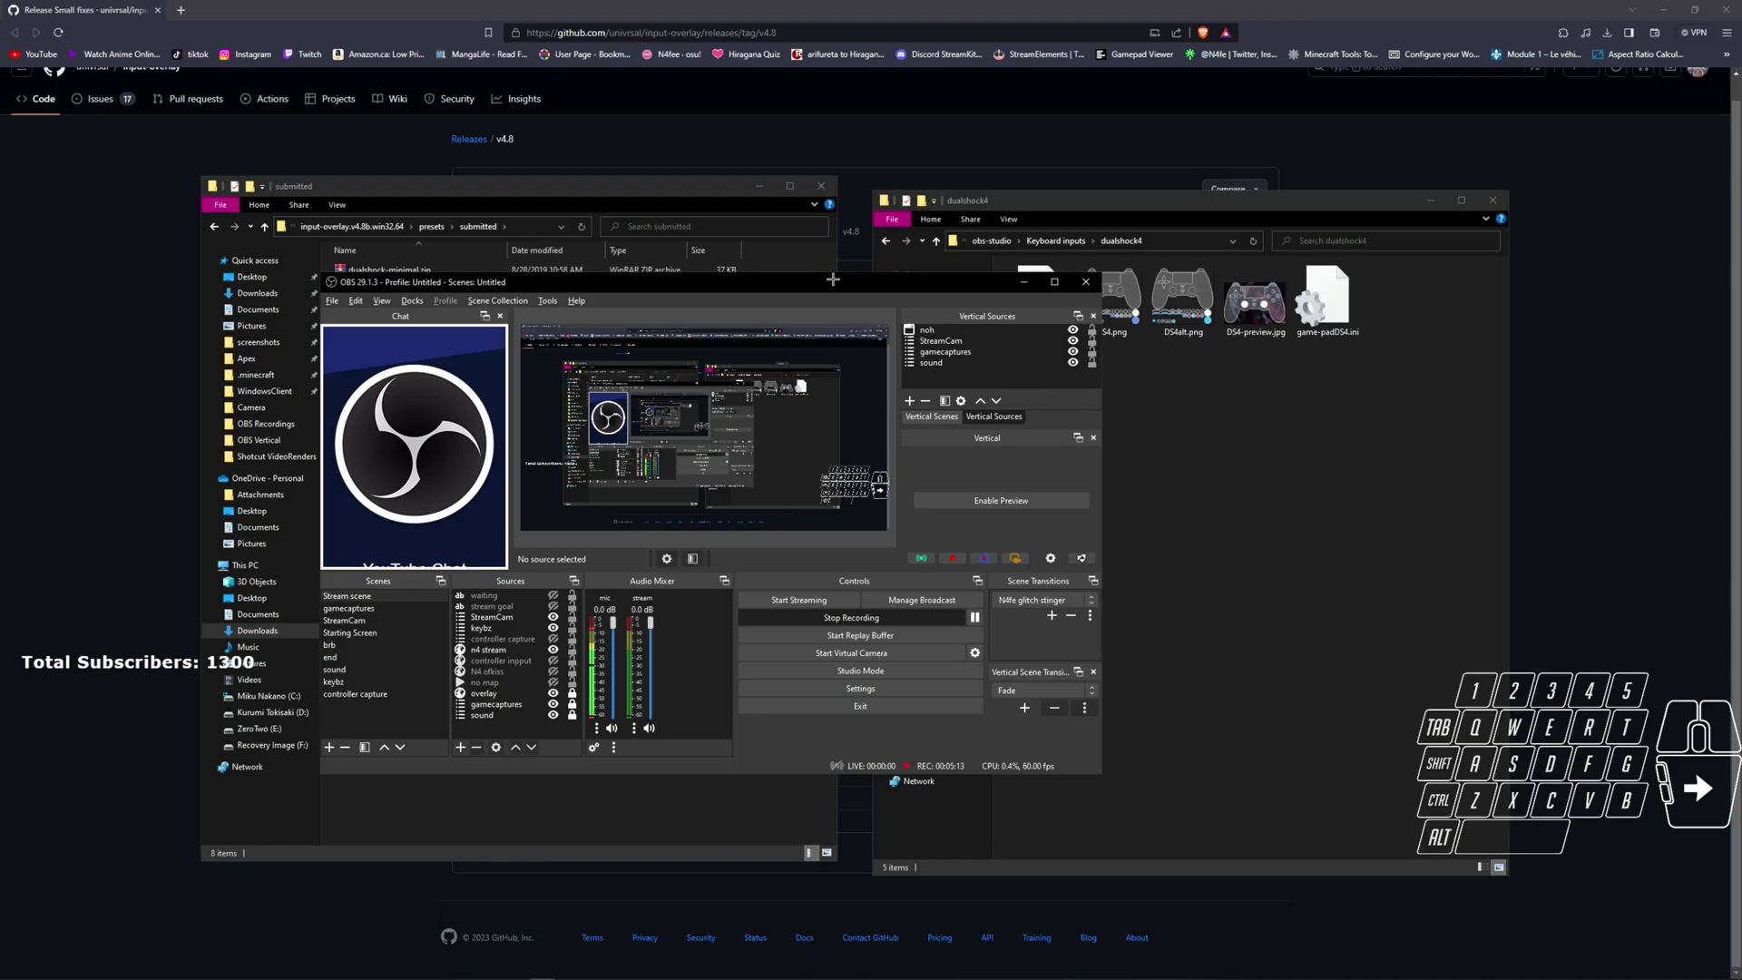
{"action": "double_click", "coordinate": [832, 279]}
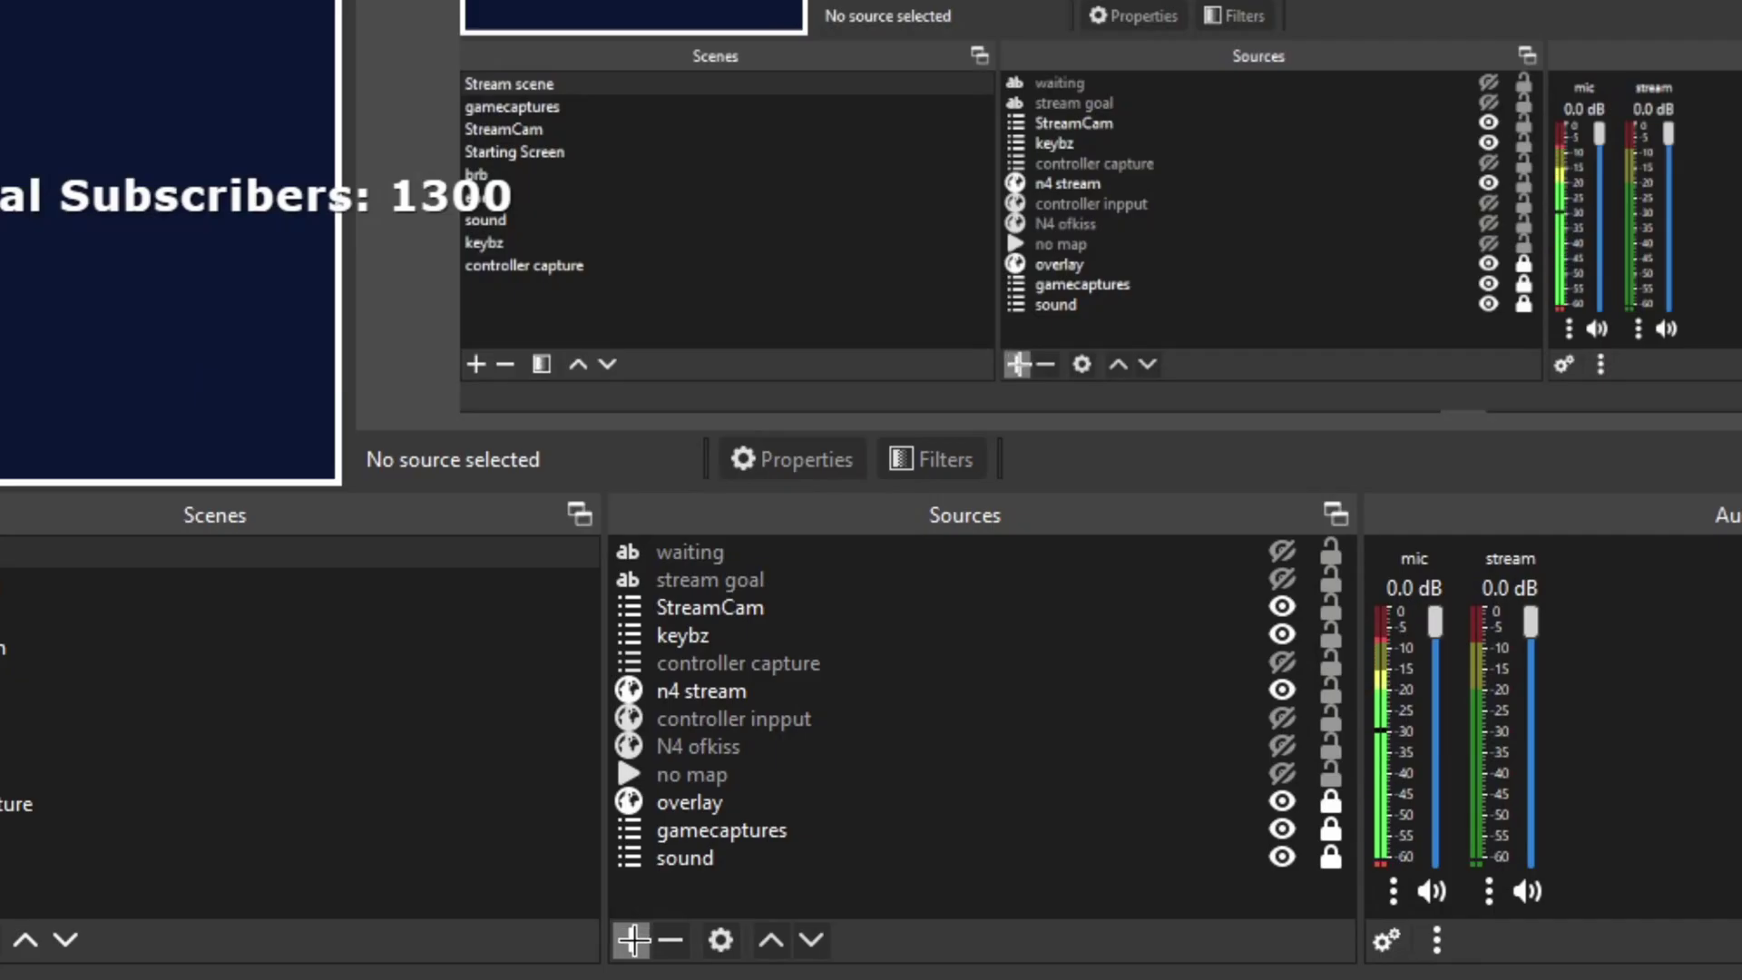
{"action": "left_click", "coordinate": [304, 967]}
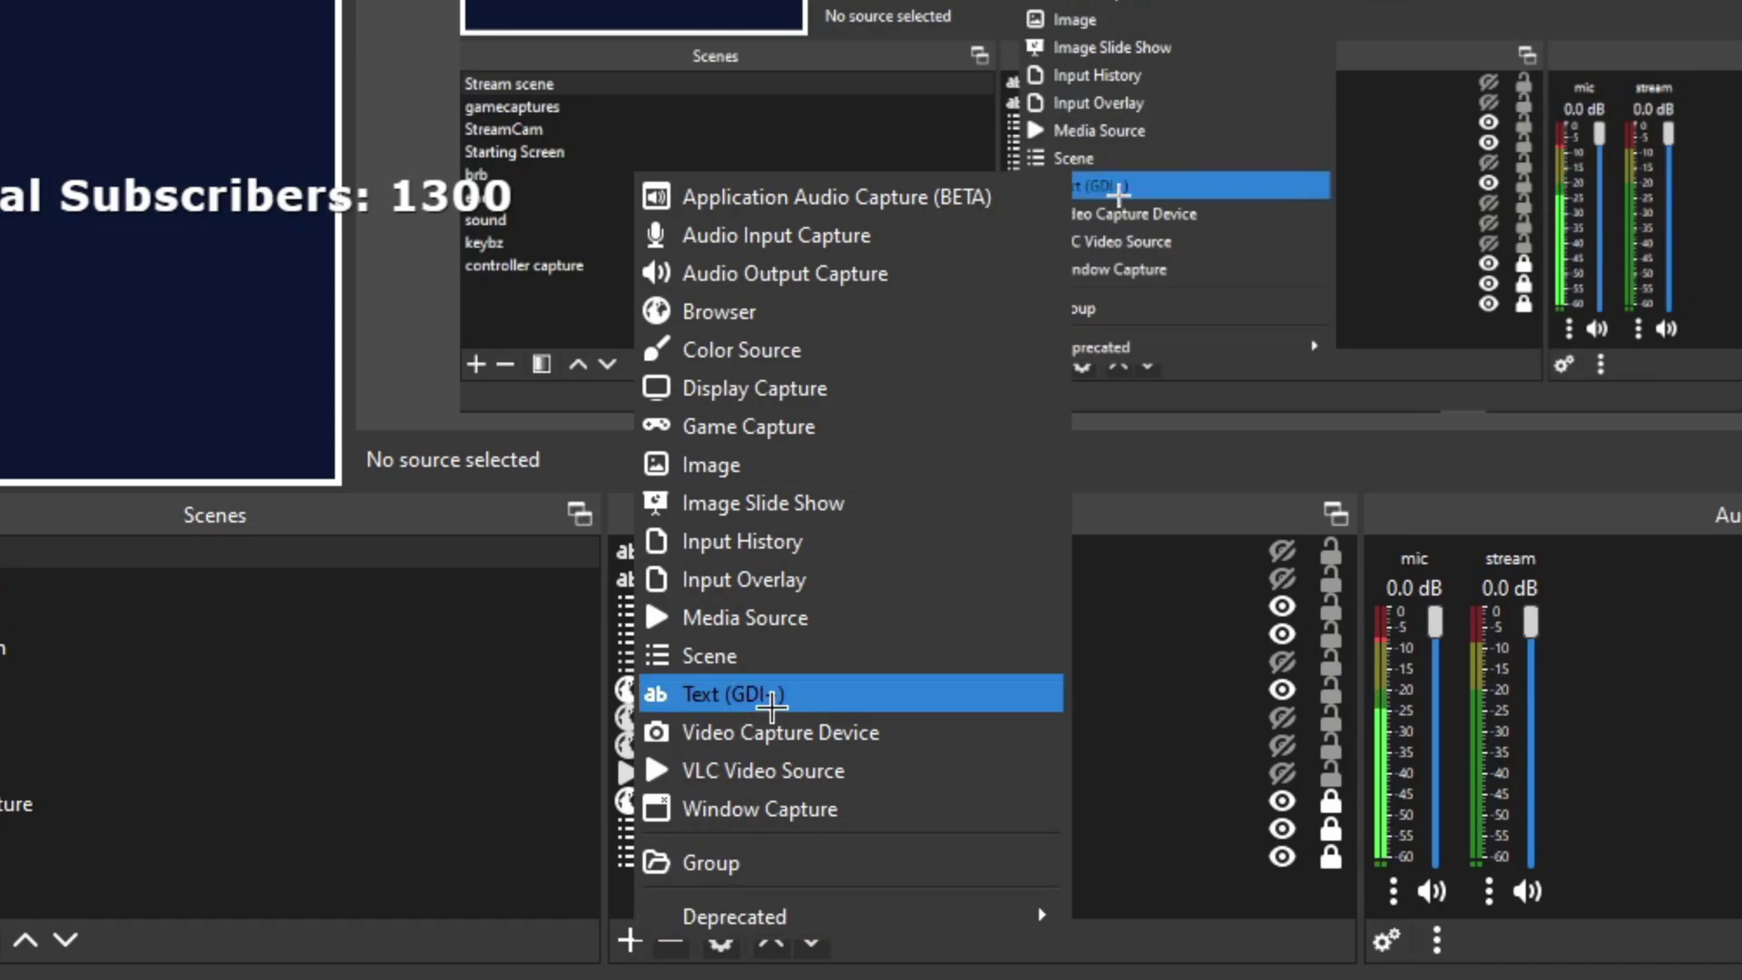
{"action": "left_click", "coordinate": [837, 579]}
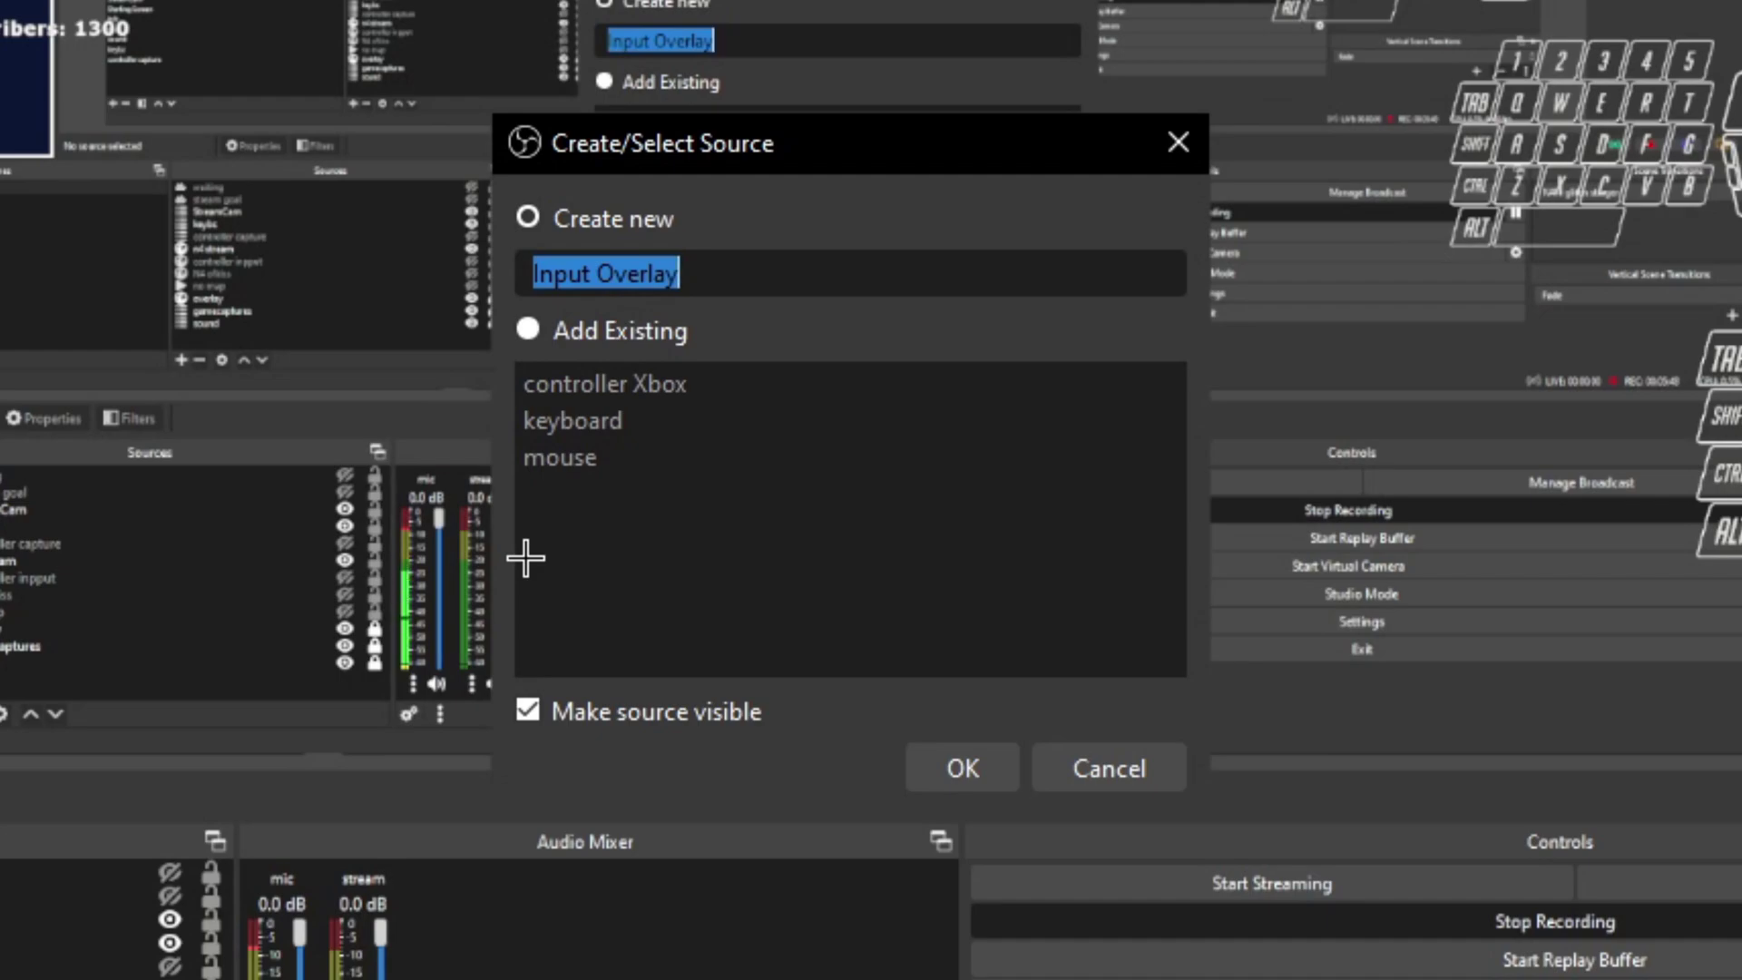
{"action": "type", "text": "pw"}
{"action": "type", "text": "4"}
{"action": "key", "text": "BackSpace"}
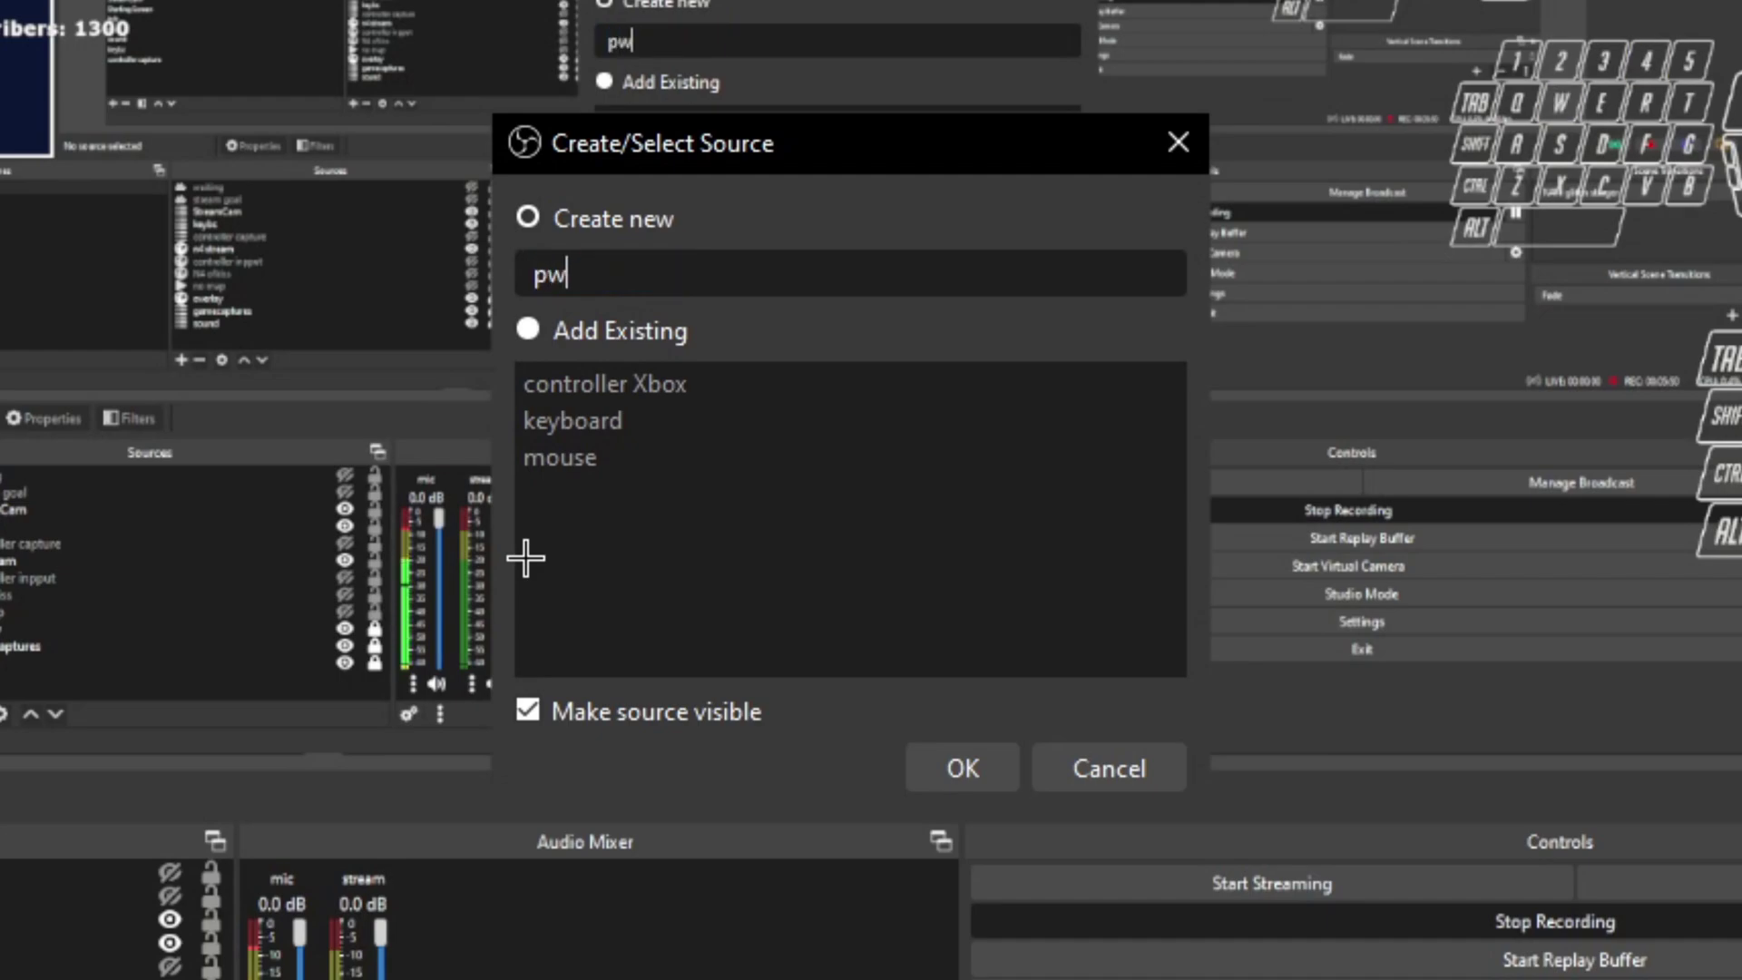
{"action": "key", "text": "Return"}
- Browse from obs-studio into Keyboard inputs > dualshock4 and choose DS4.png as the overlay image
{"action": "left_click", "coordinate": [1243, 501]}
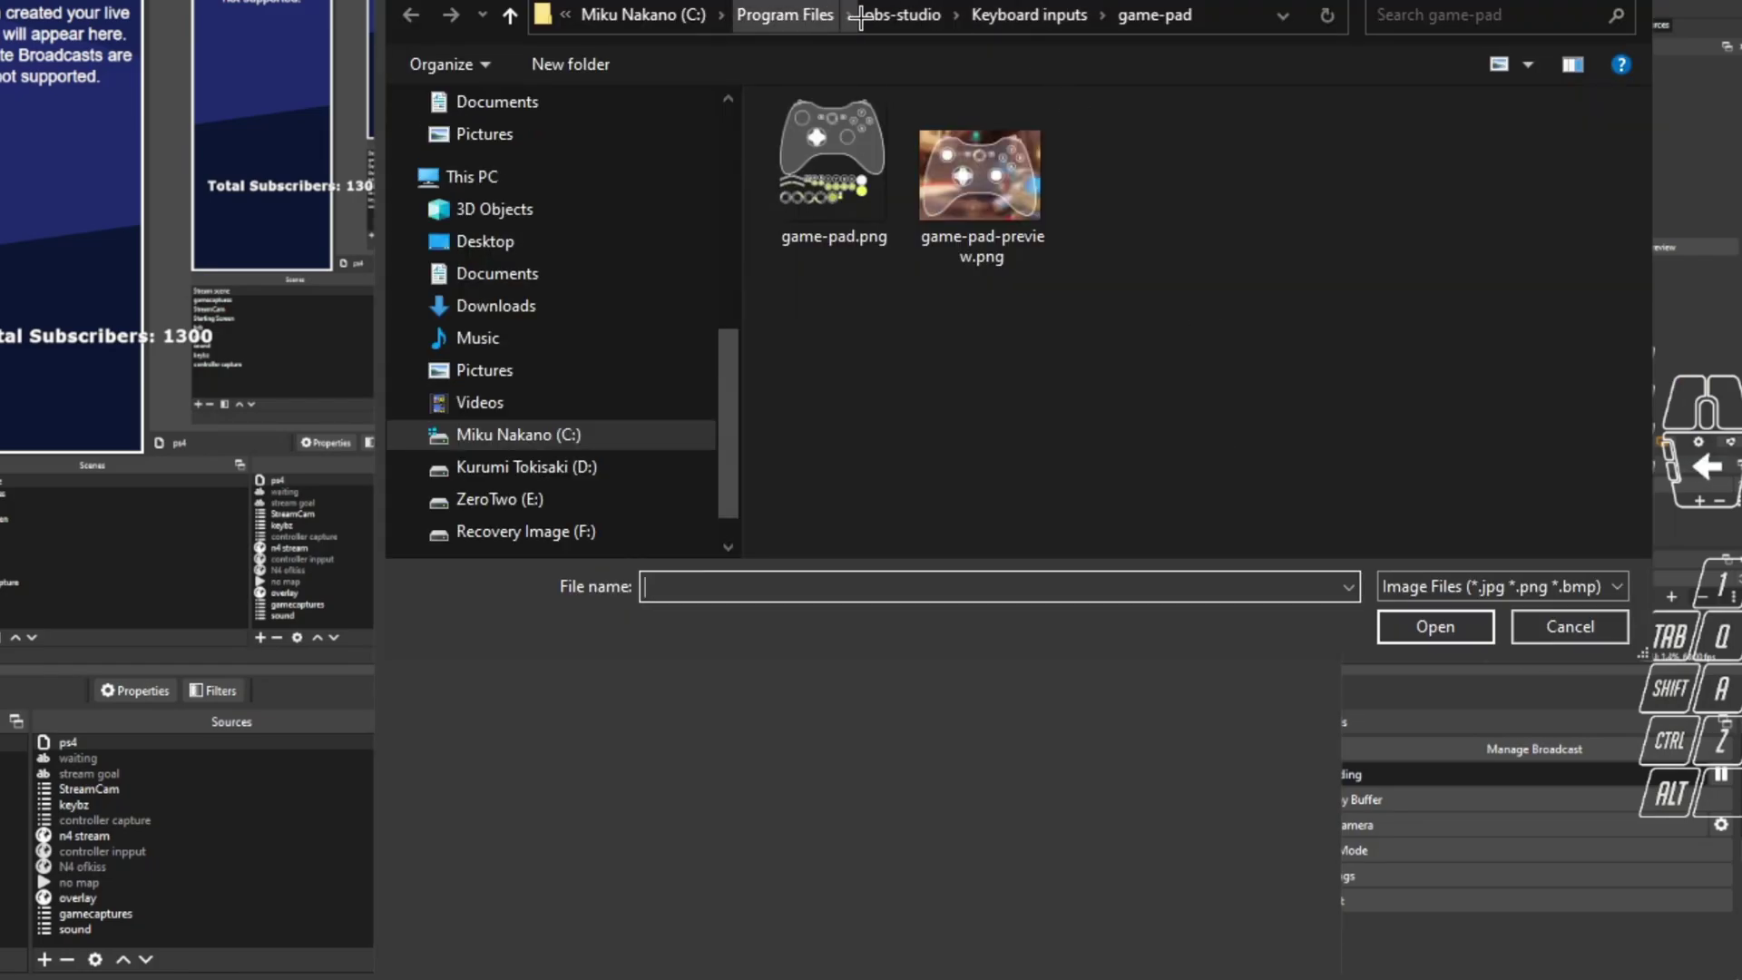
{"action": "left_click", "coordinate": [891, 15]}
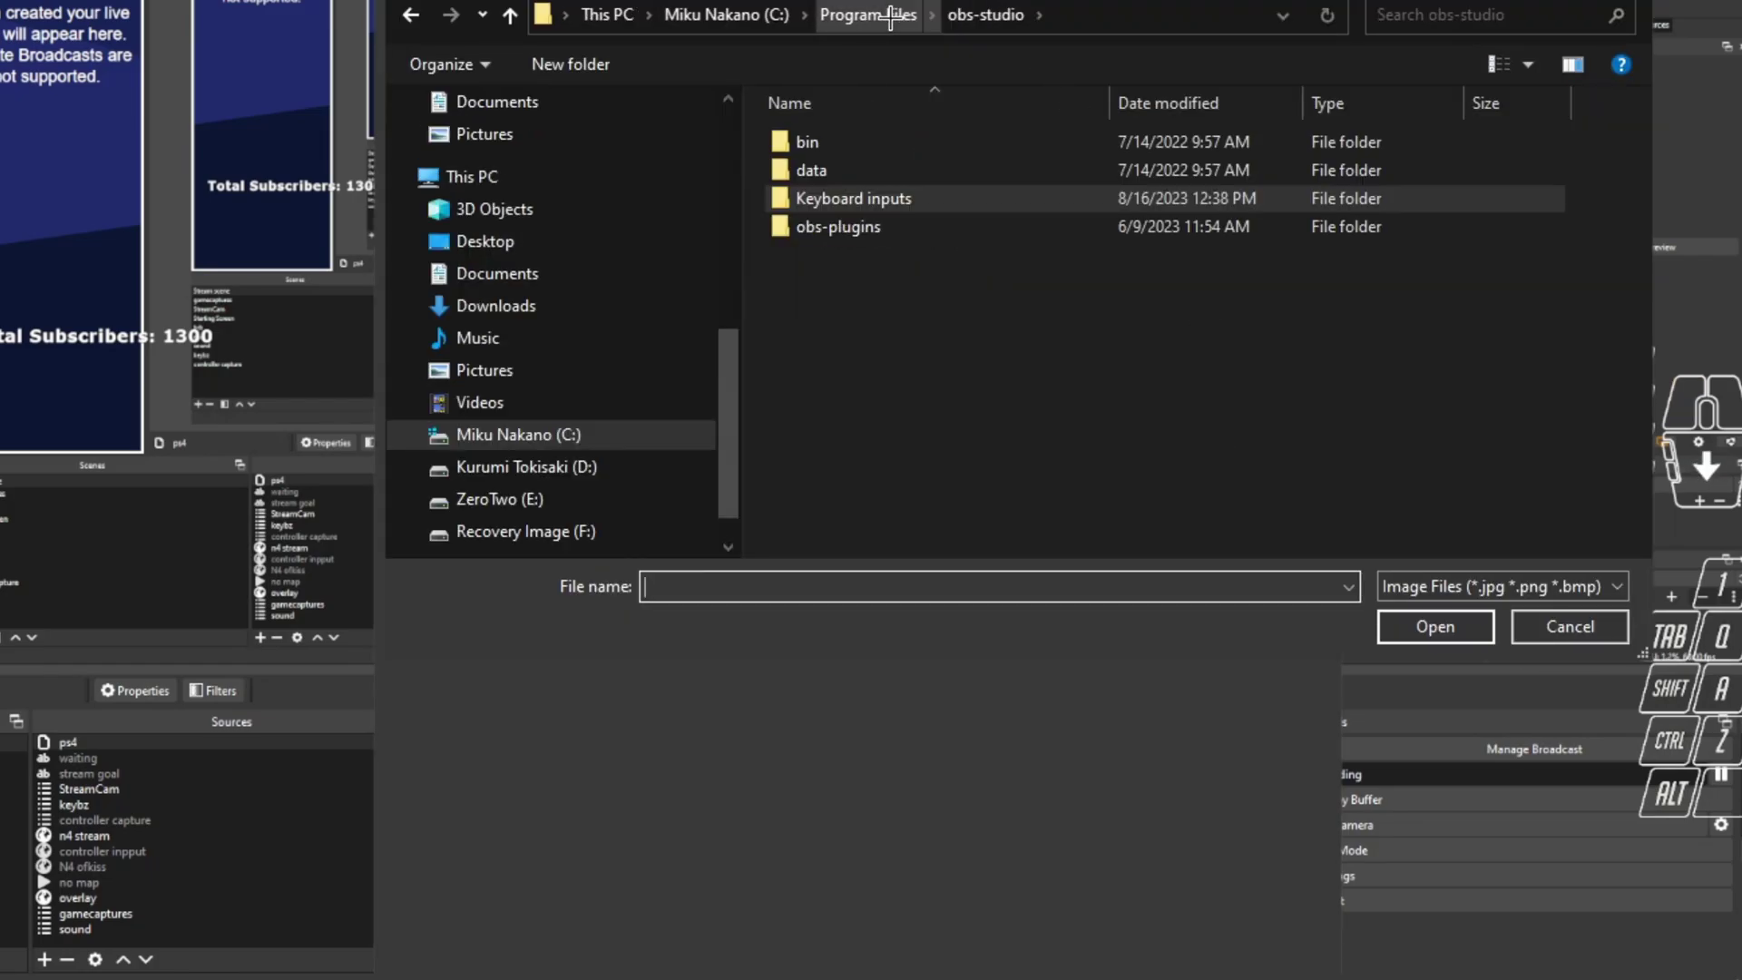
{"action": "double_click", "coordinate": [871, 200]}
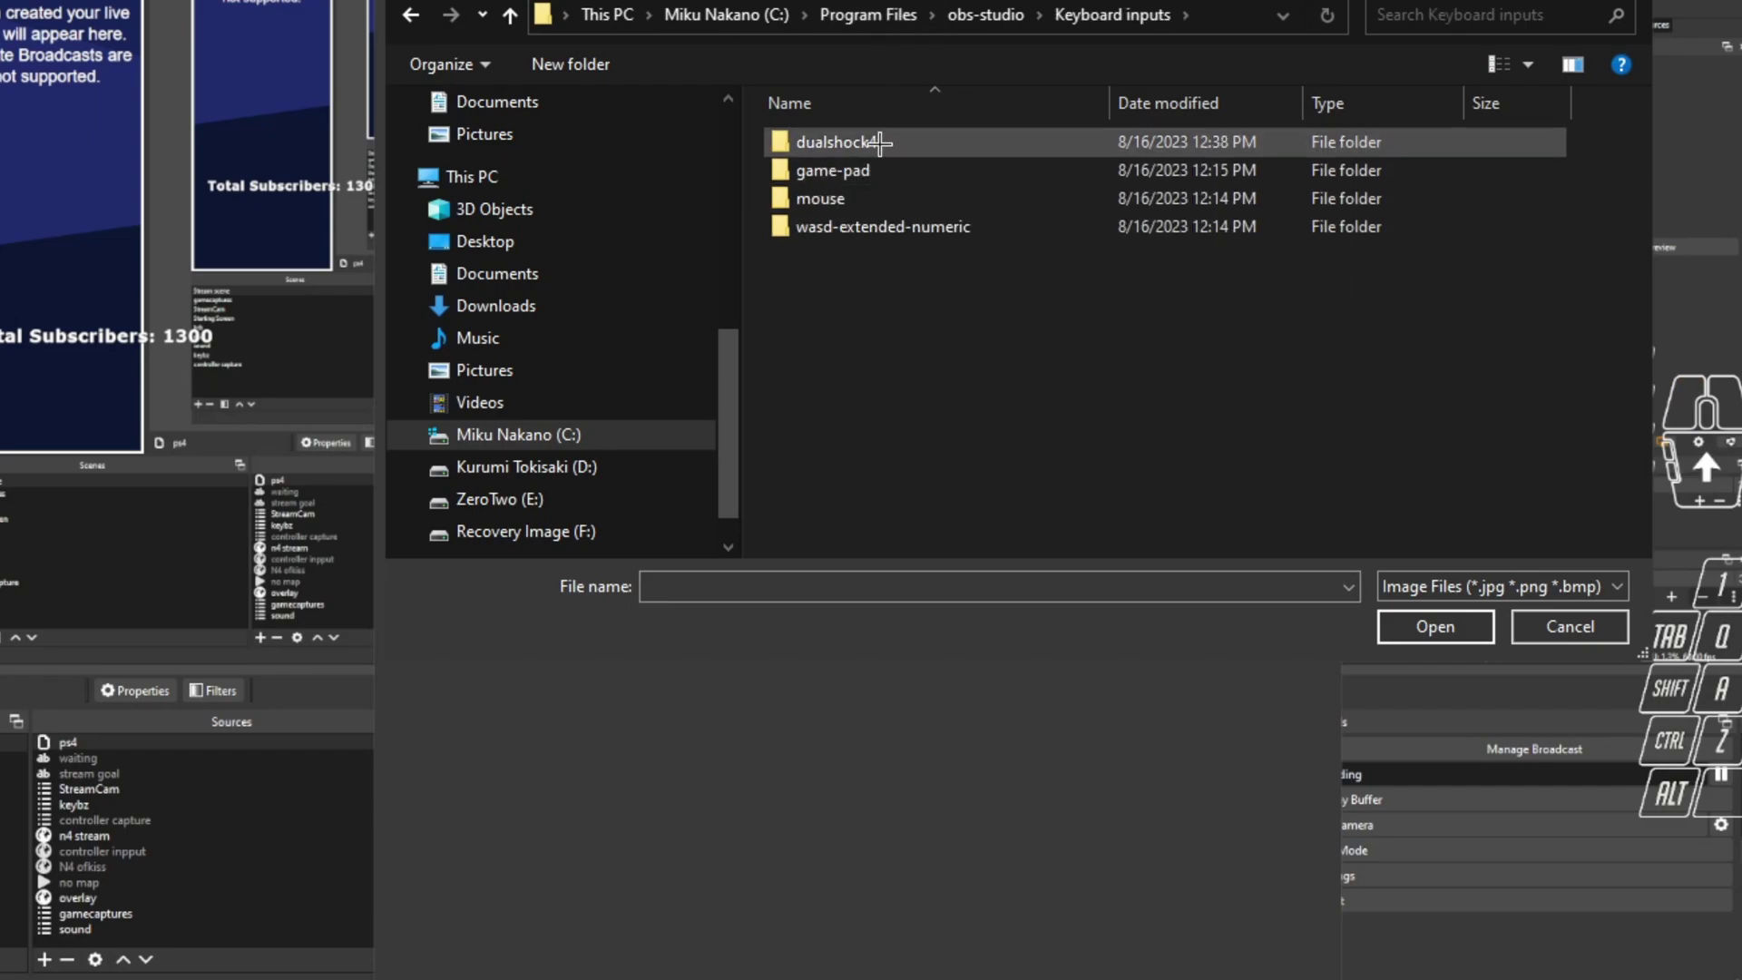
{"action": "double_click", "coordinate": [925, 141]}
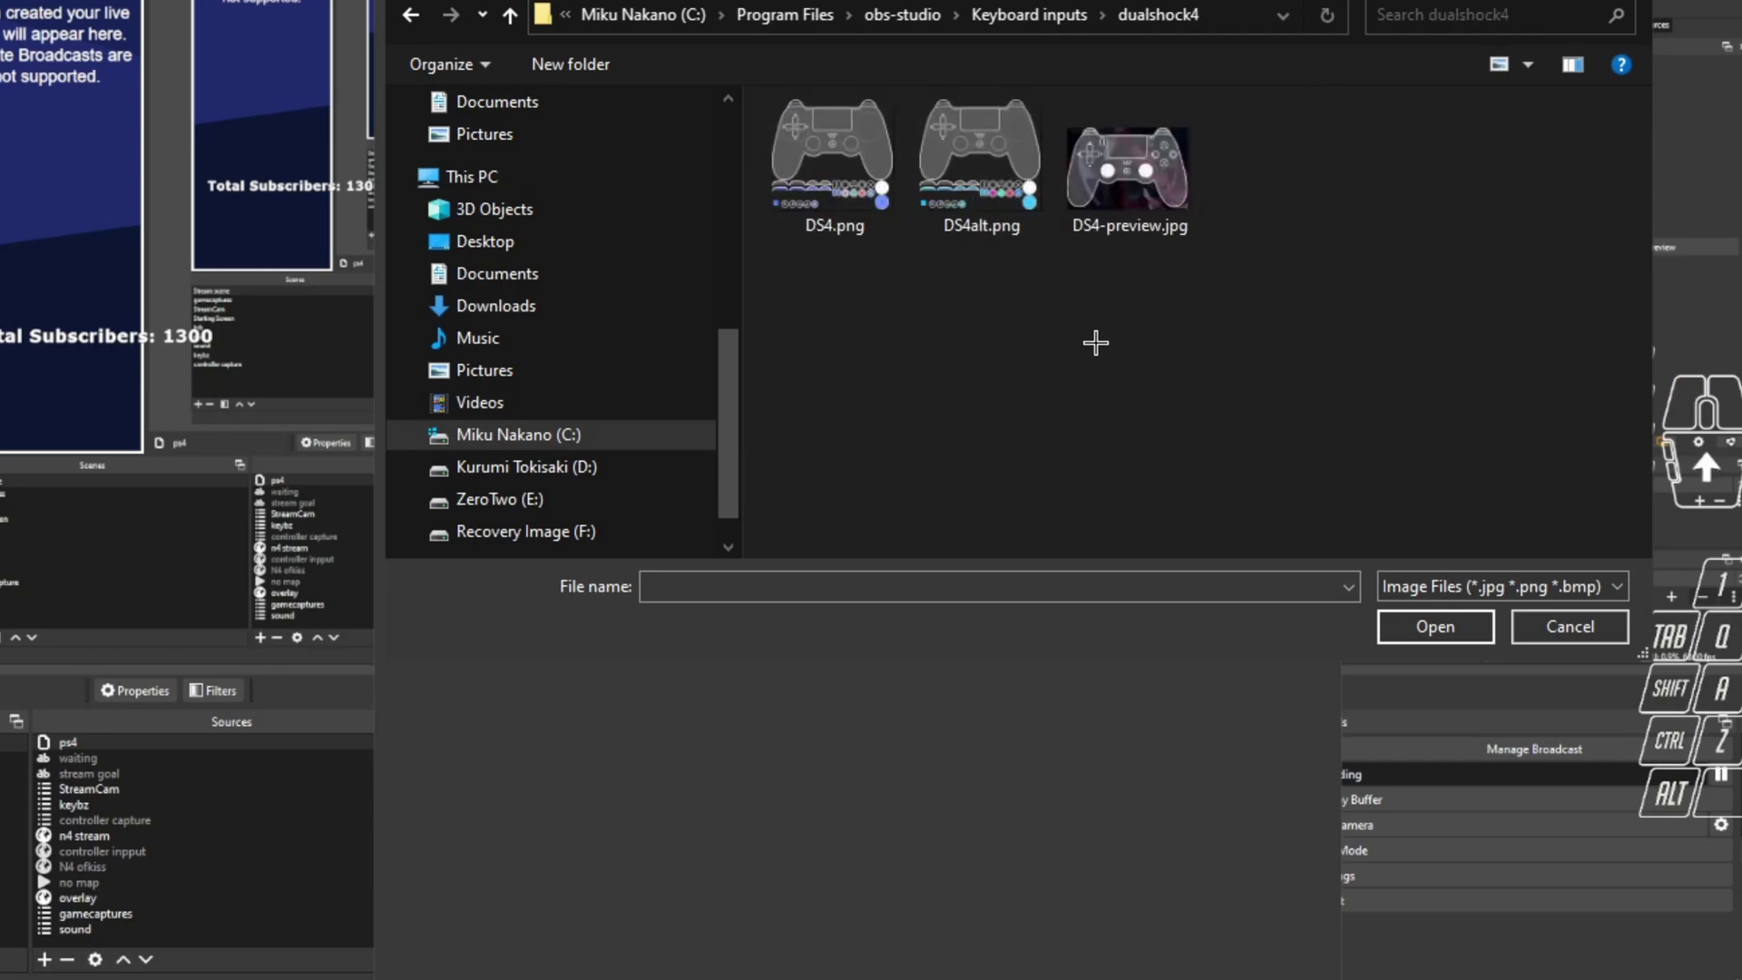
{"action": "double_click", "coordinate": [834, 164]}
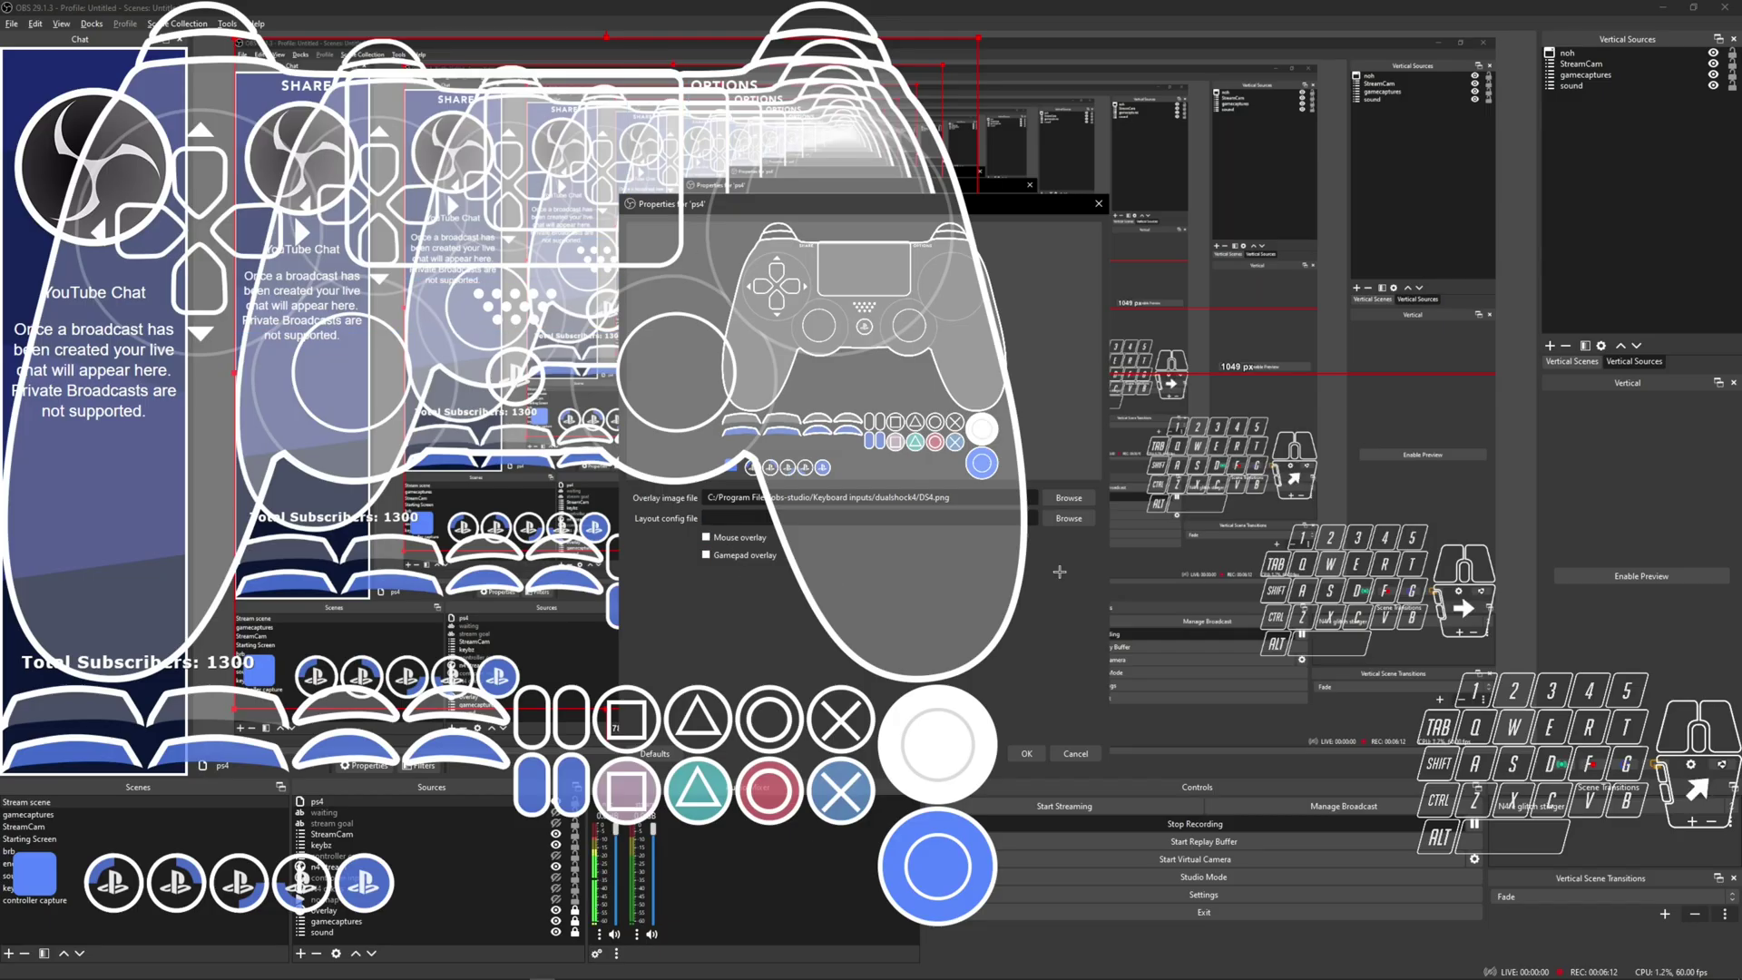
- Load game-padDS4.ini as the layout config, tick Gamepad overlay, and confirm with OK
{"action": "left_click", "coordinate": [1071, 519]}
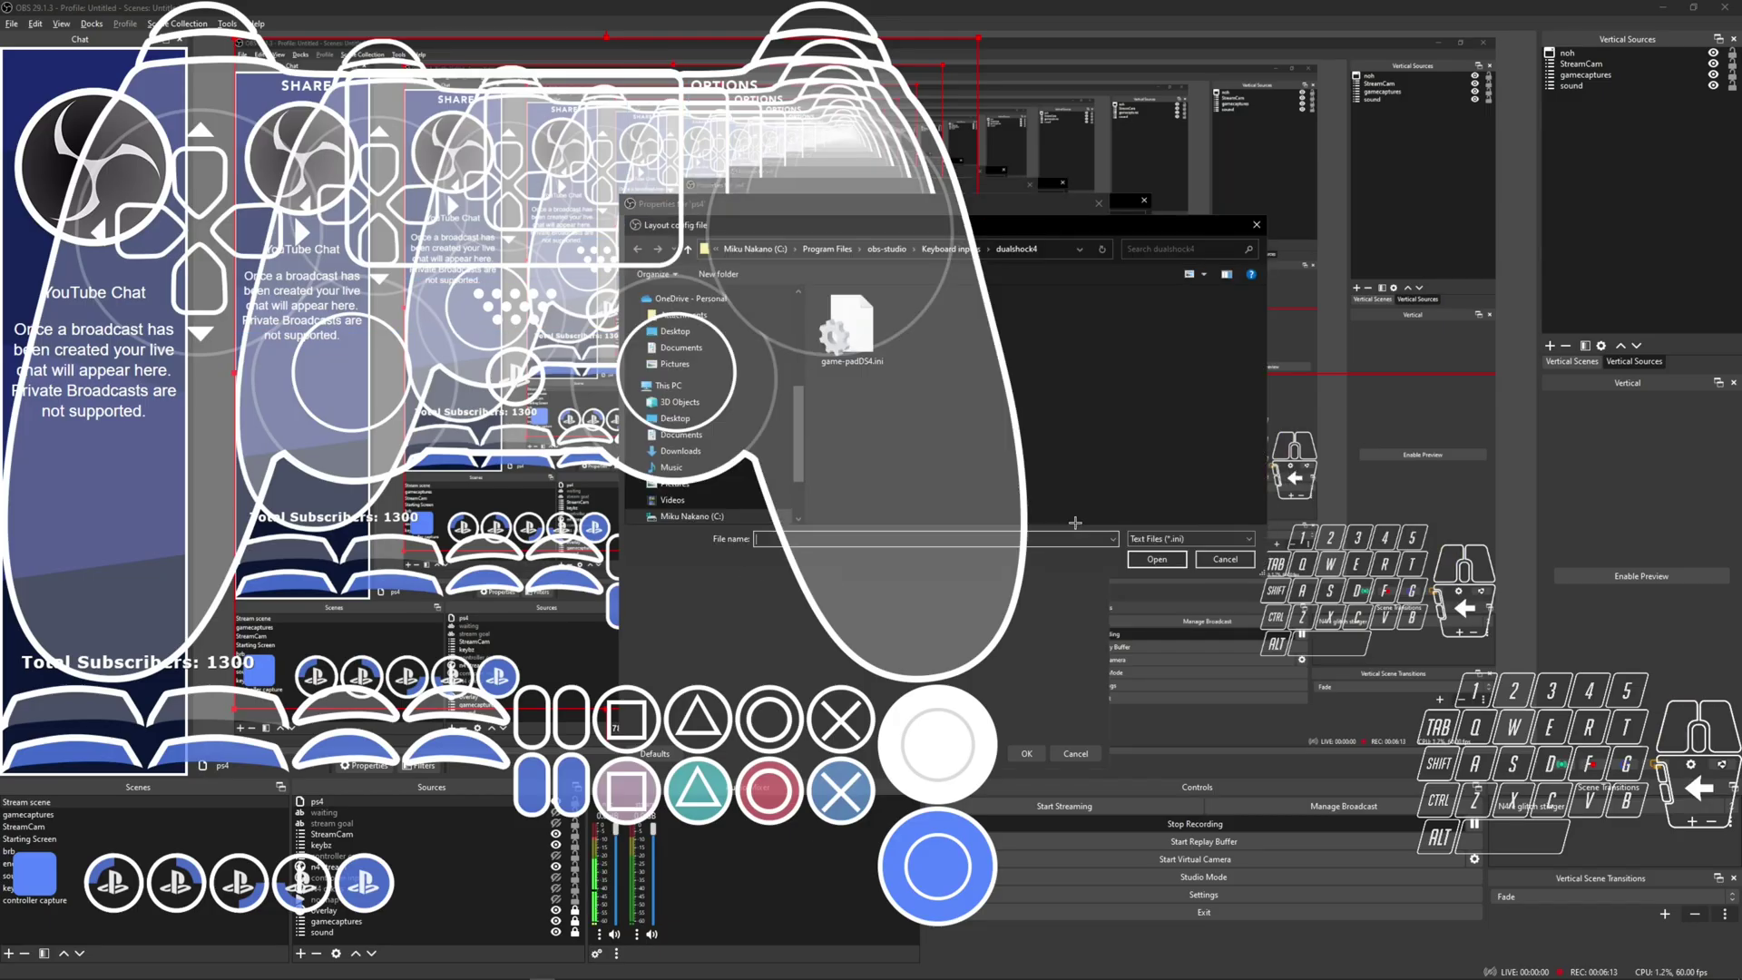
{"action": "left_click", "coordinate": [1224, 558]}
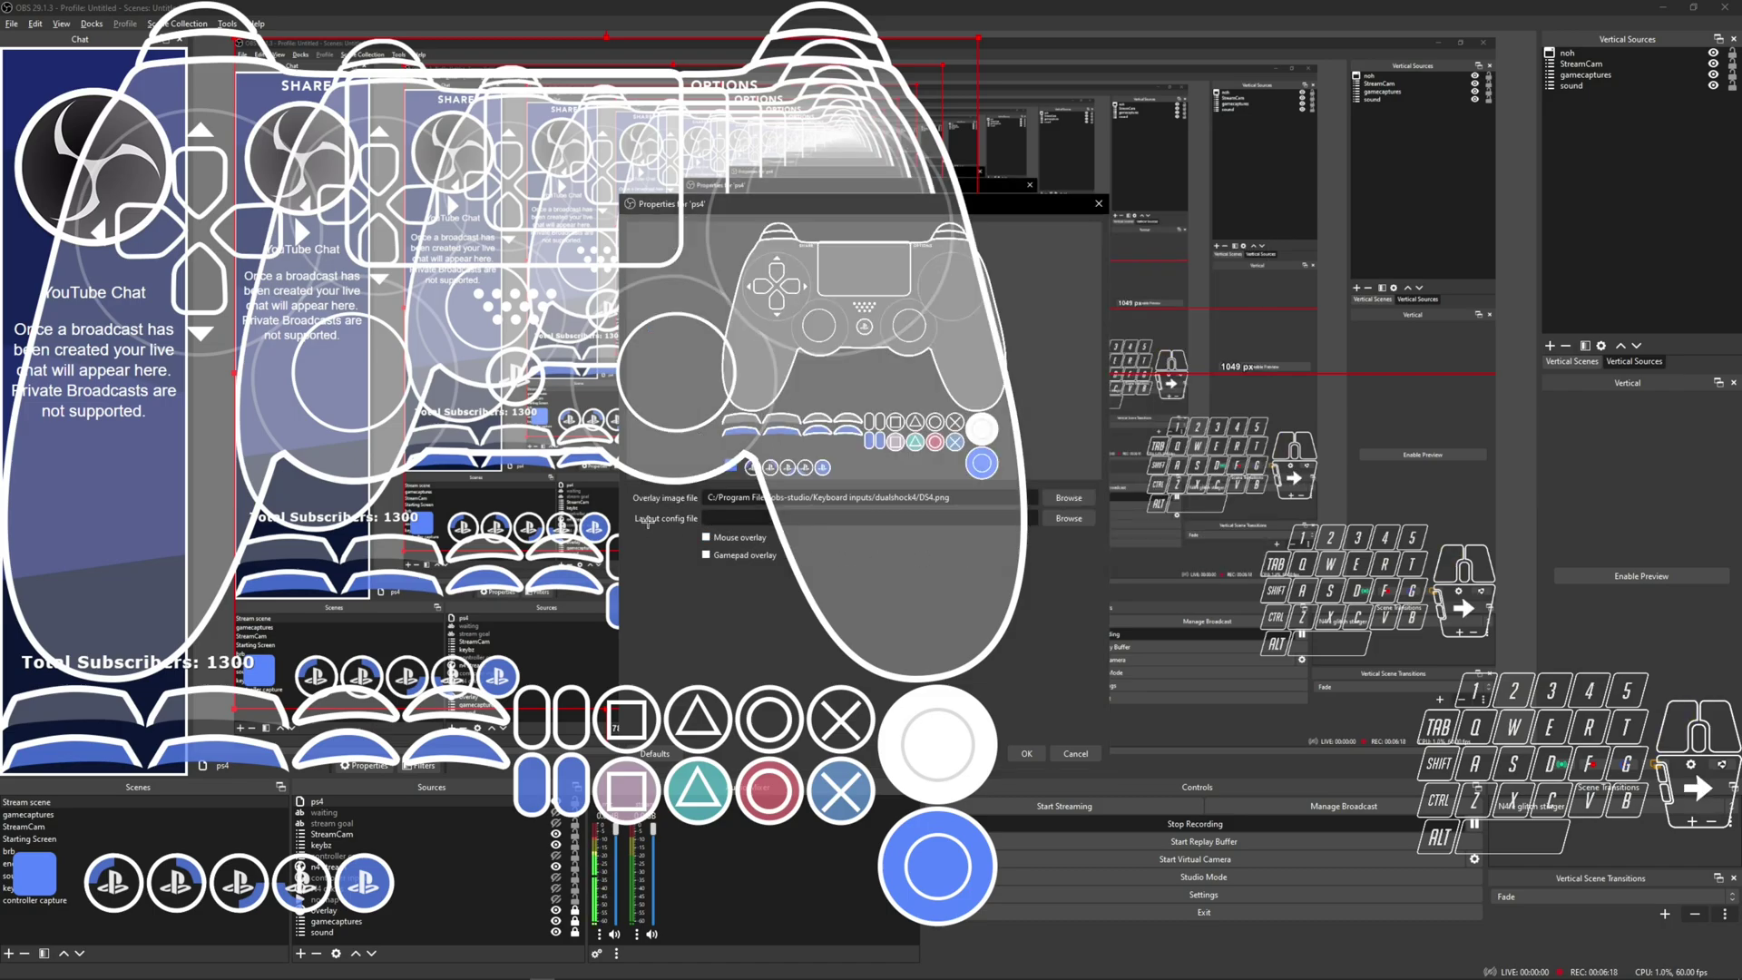
{"action": "left_click", "coordinate": [1073, 518]}
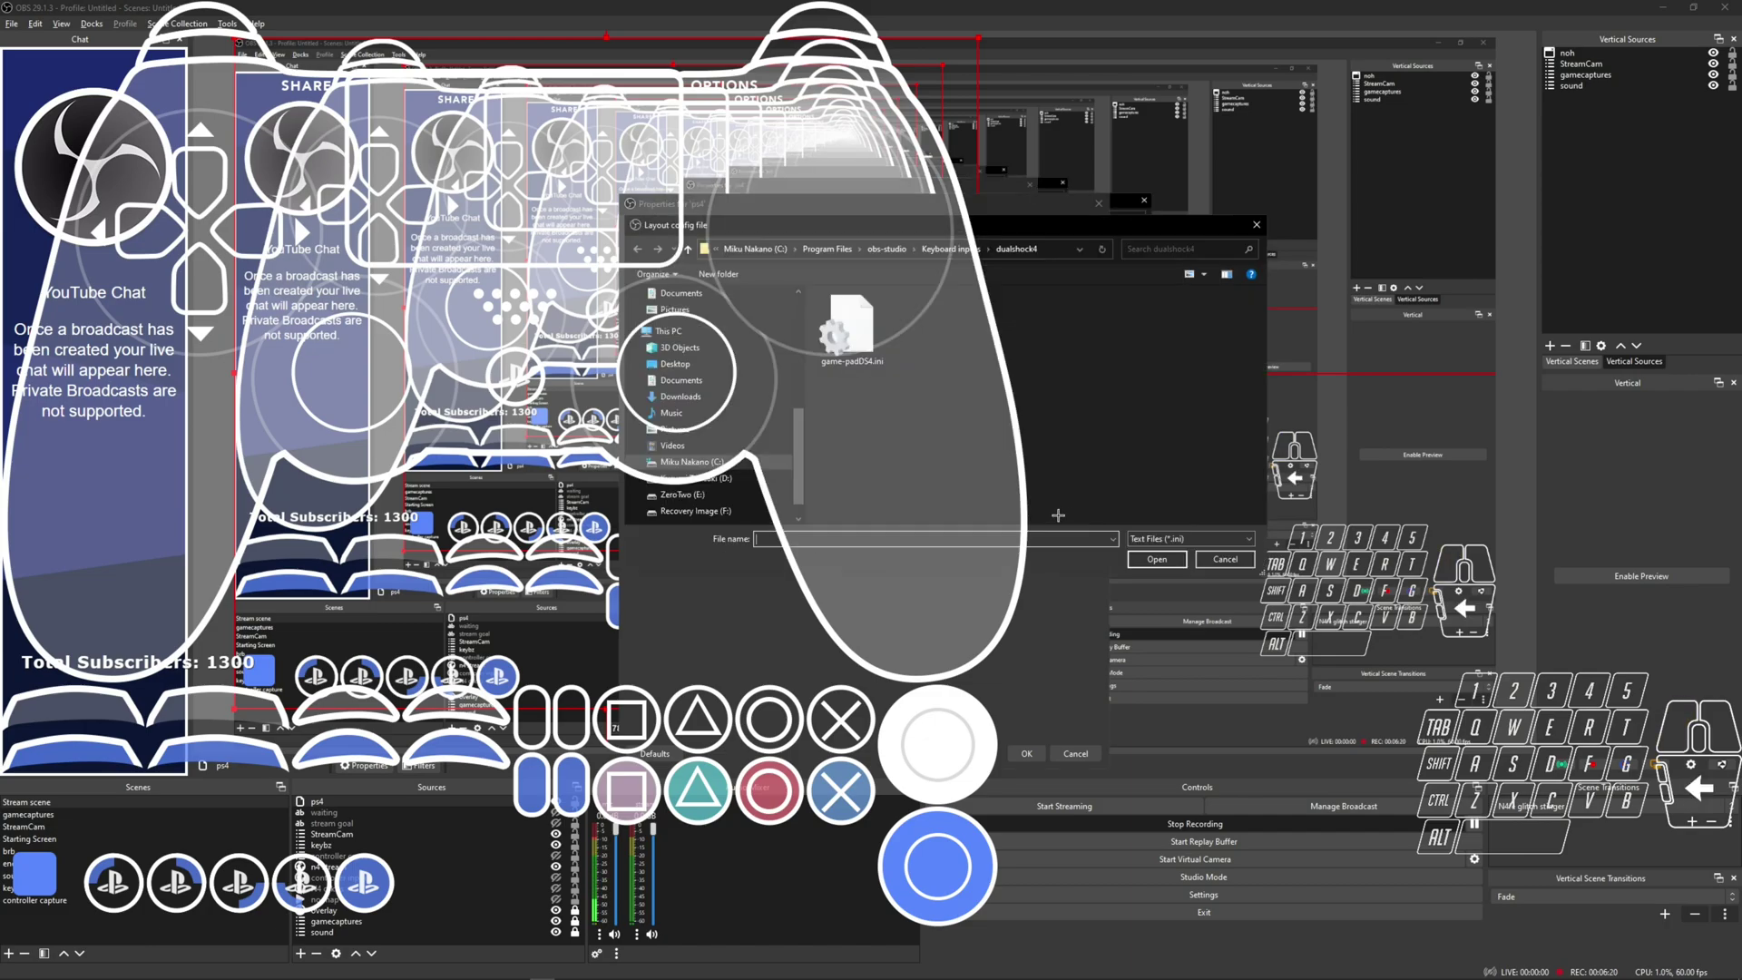
{"action": "double_click", "coordinate": [864, 327]}
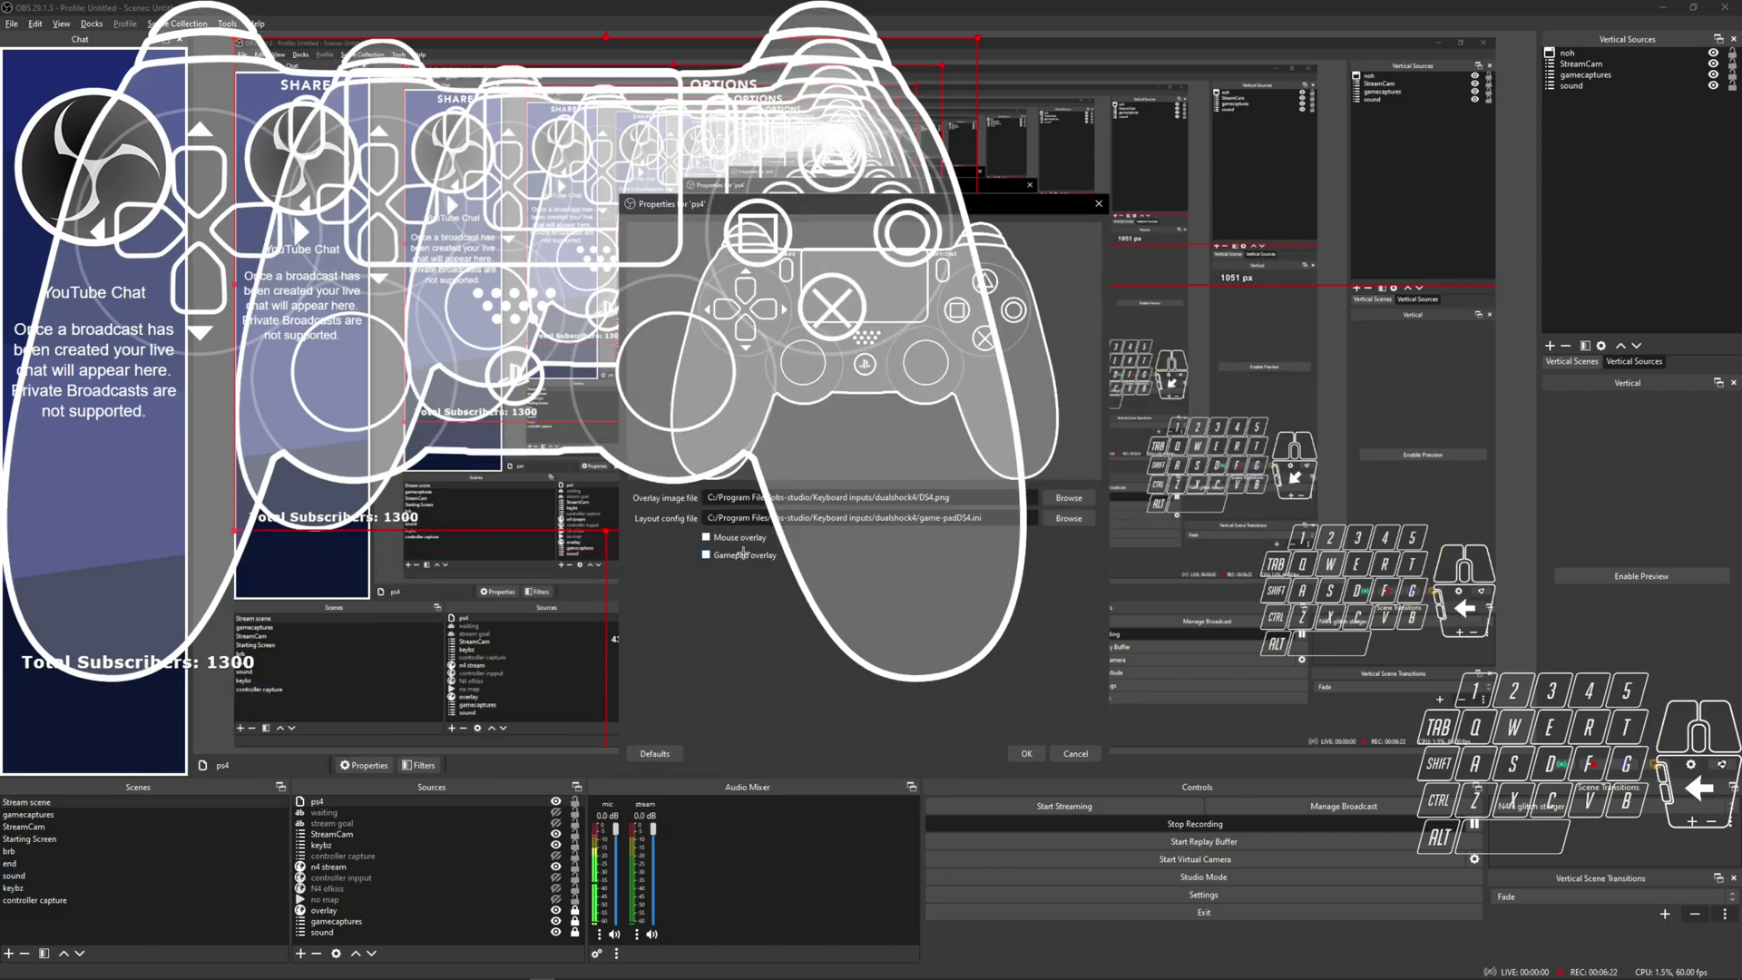
{"action": "left_click", "coordinate": [706, 554]}
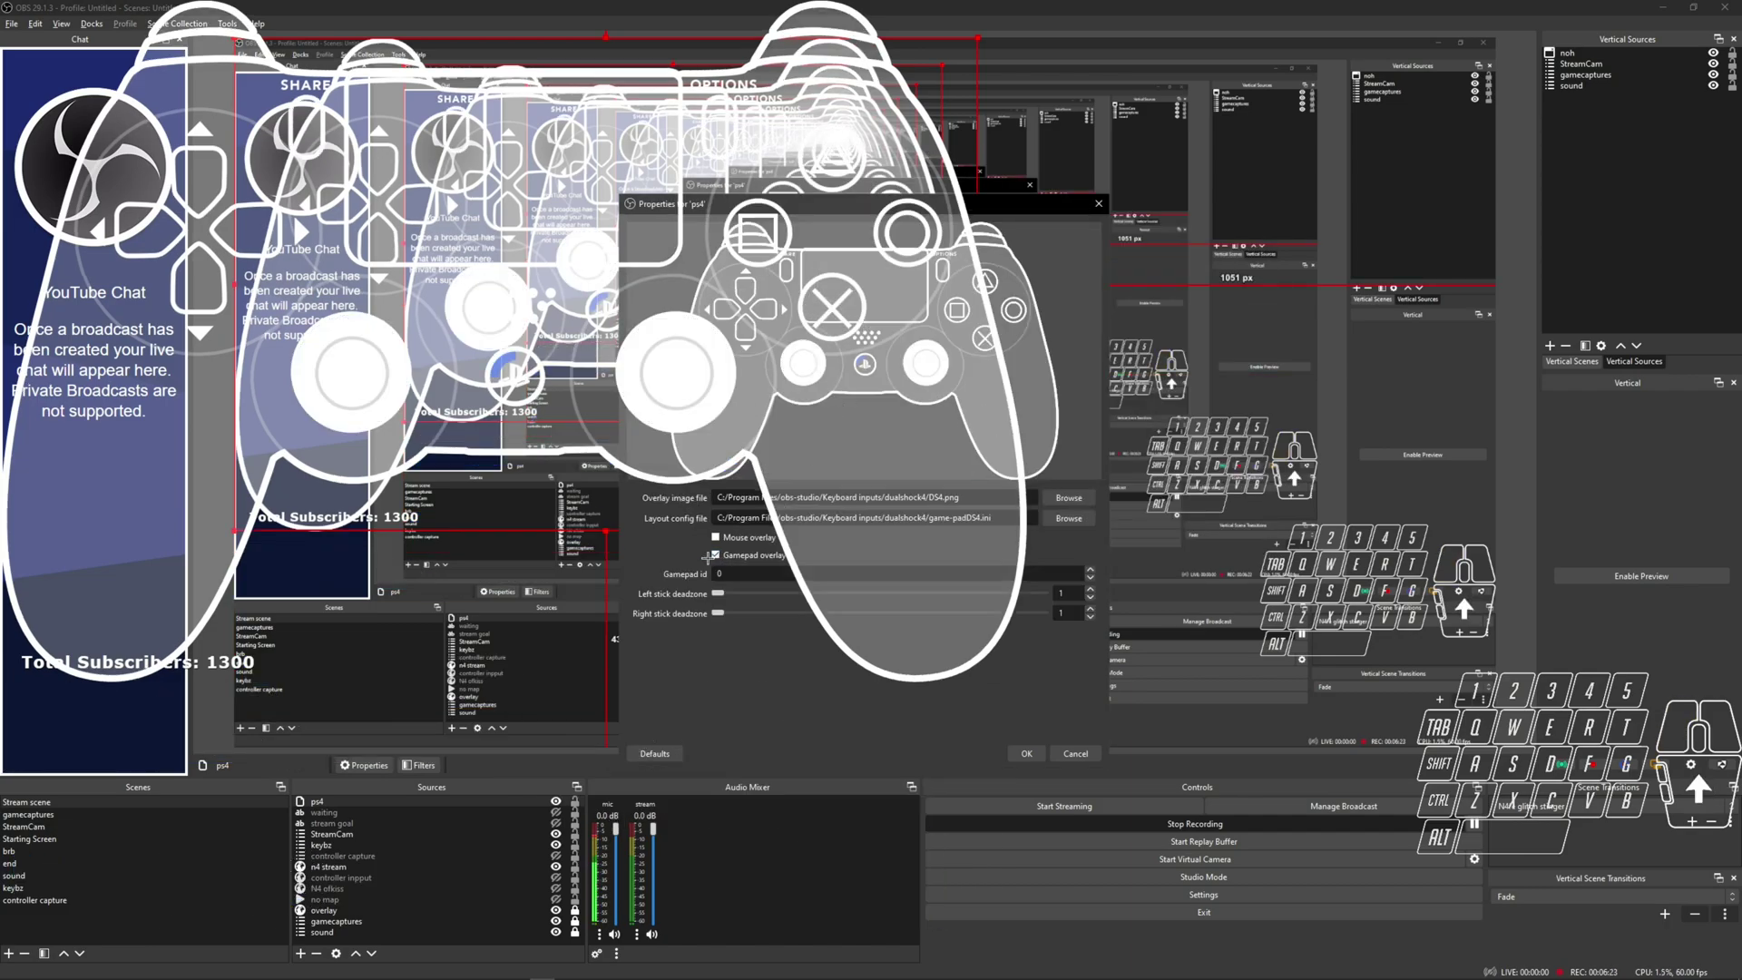
{"action": "left_click", "coordinate": [1020, 753]}
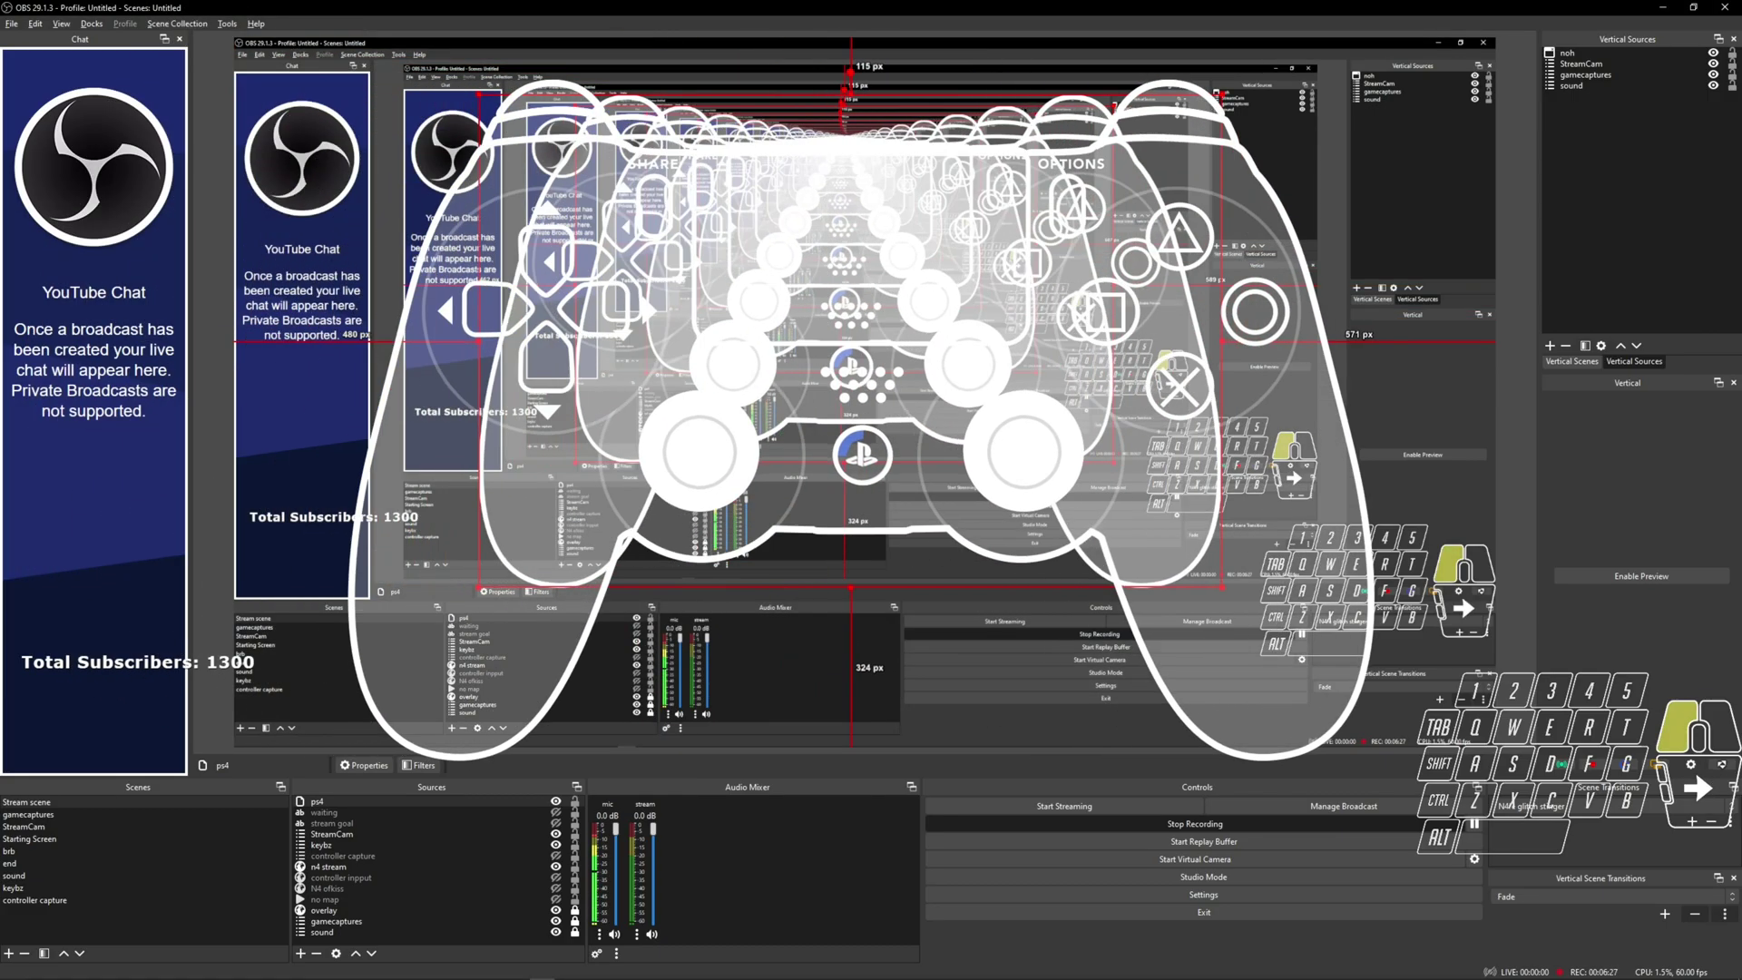
- Nudge the ps4 overlay upward, restore OBS from maximized, and drag to shrink the overlay
{"action": "mouse_move", "coordinate": [830, 418]}
{"action": "left_mouse_down"}
{"action": "mouse_move", "coordinate": [830, 372]}
{"action": "mouse_move", "coordinate": [823, 409]}
{"action": "left_mouse_up"}
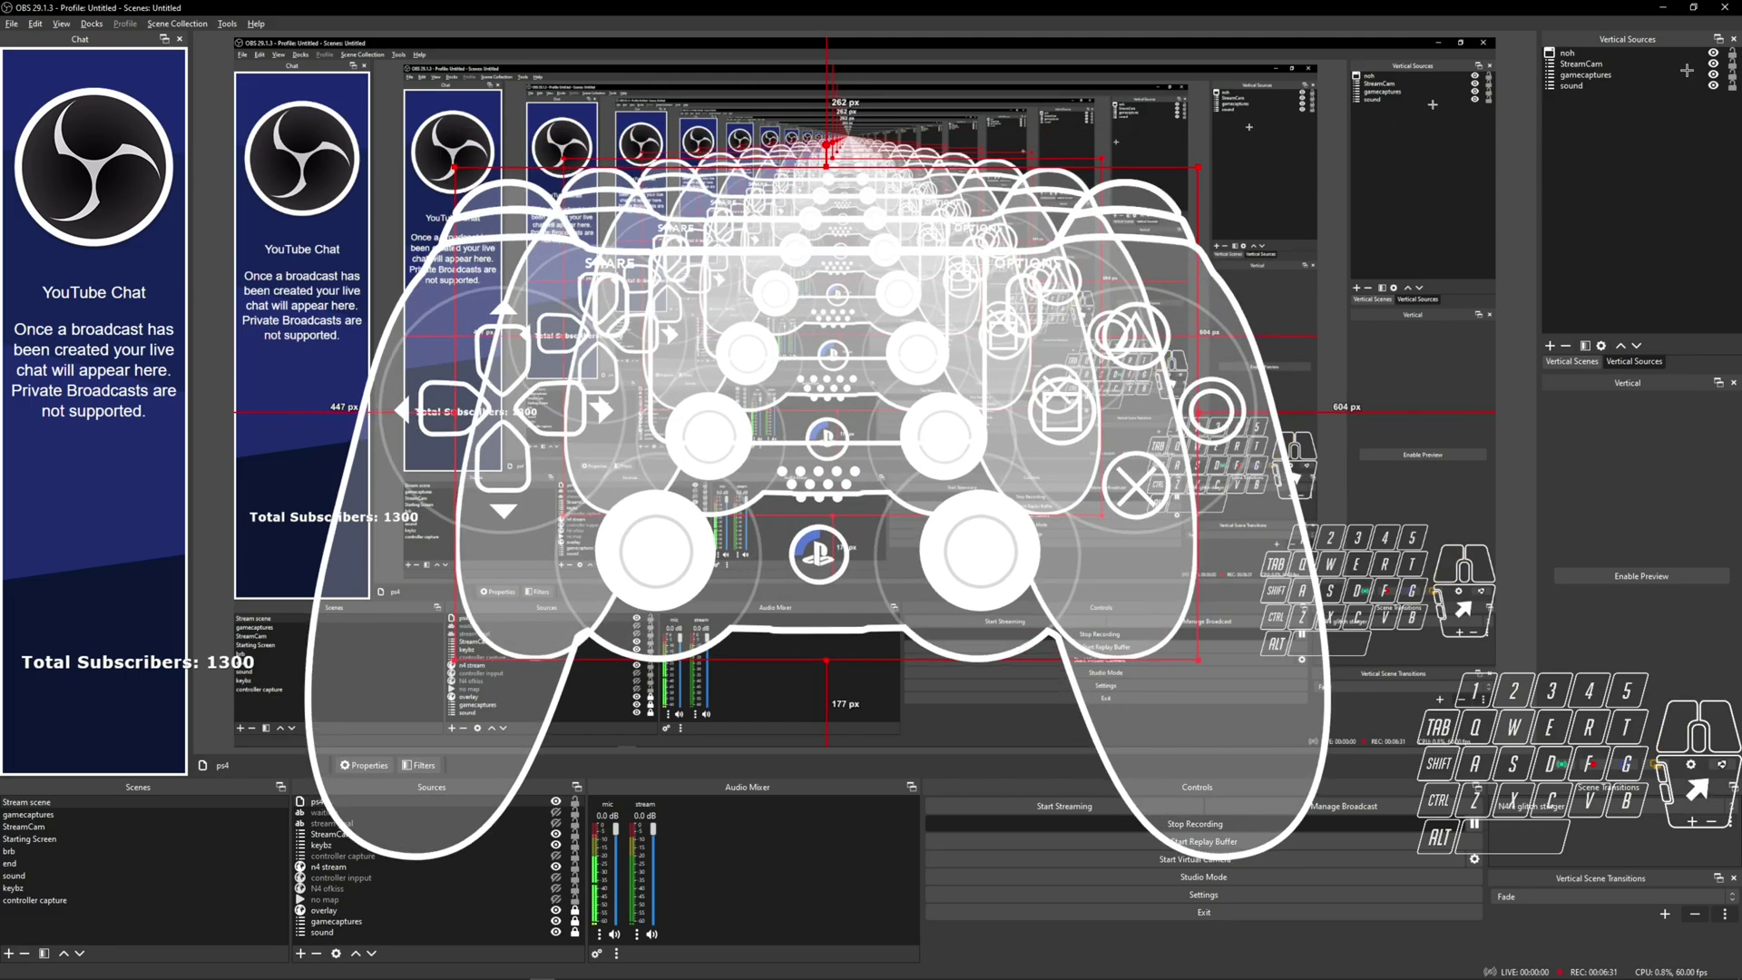
{"action": "left_click", "coordinate": [1693, 9]}
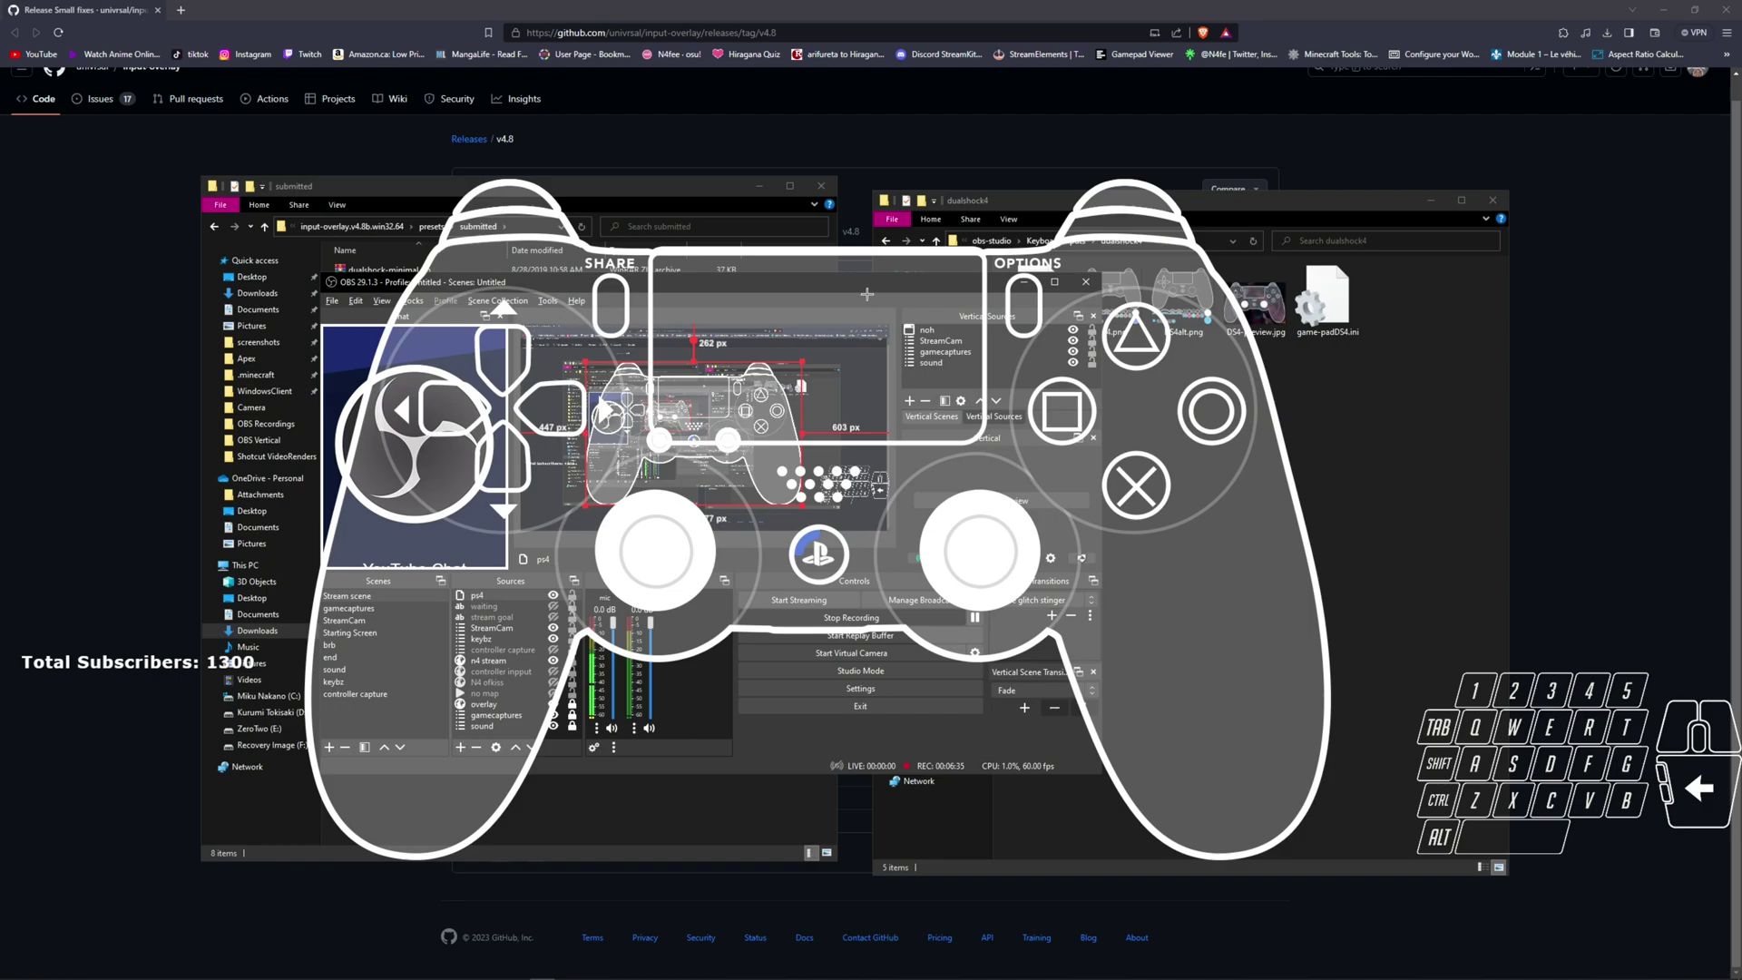
{"action": "left_click", "coordinate": [672, 193]}
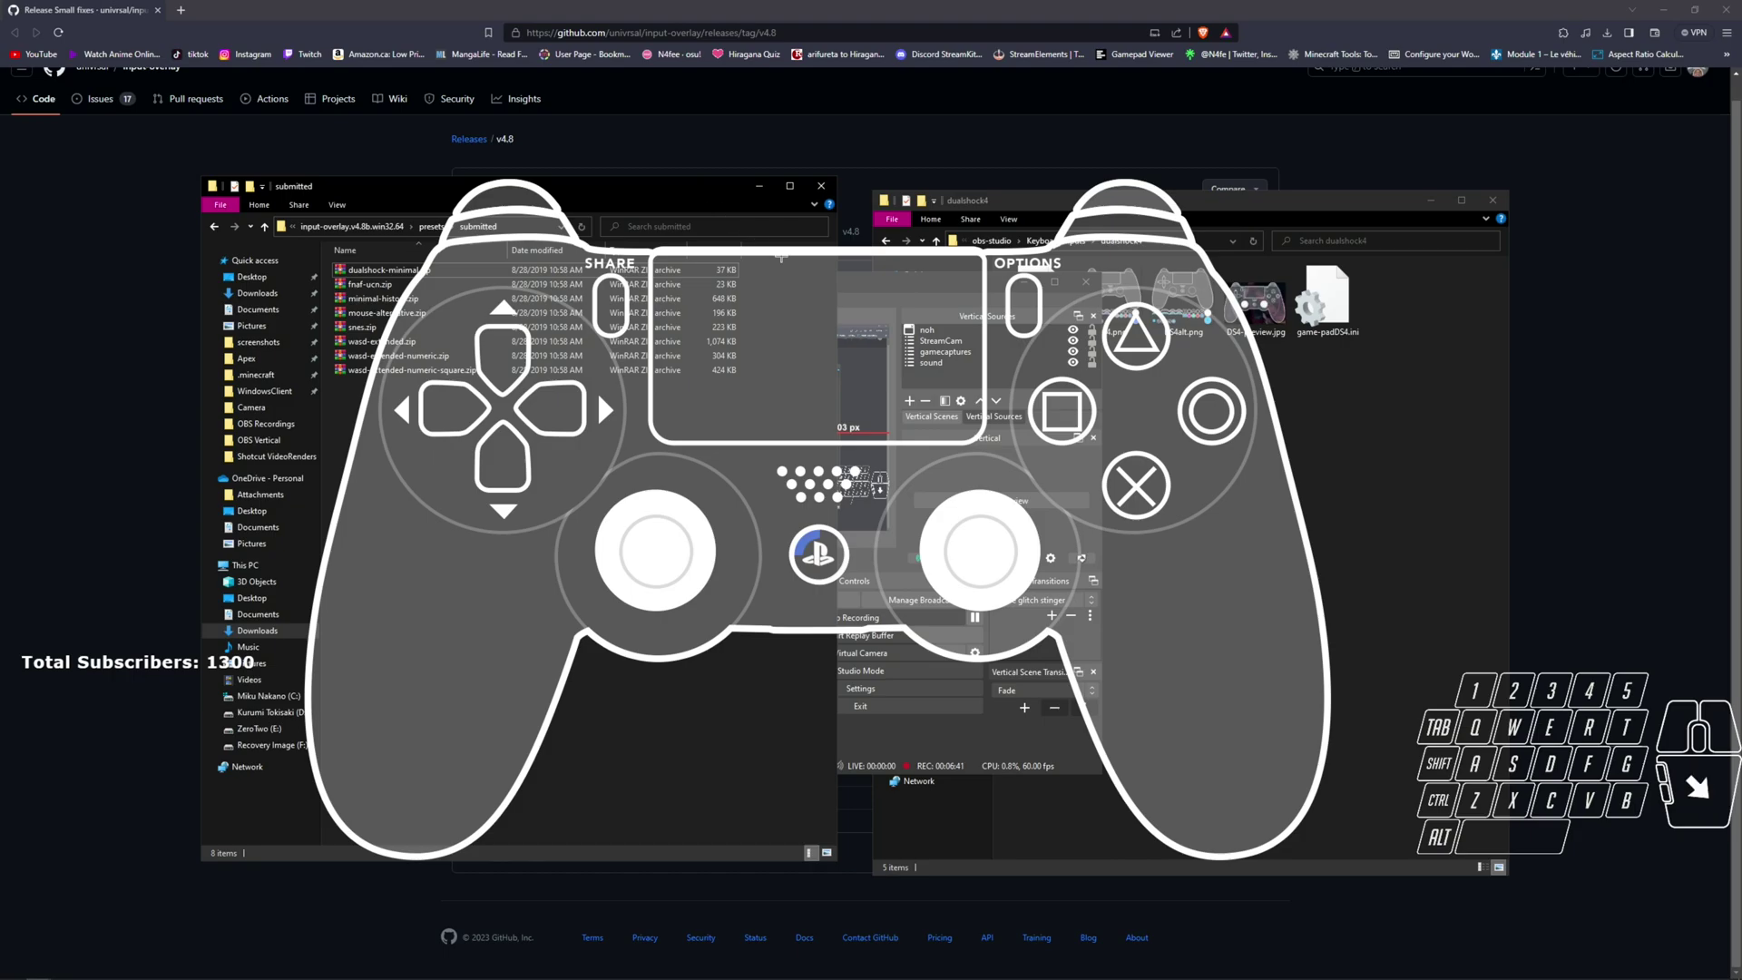
{"action": "left_click", "coordinate": [871, 508]}
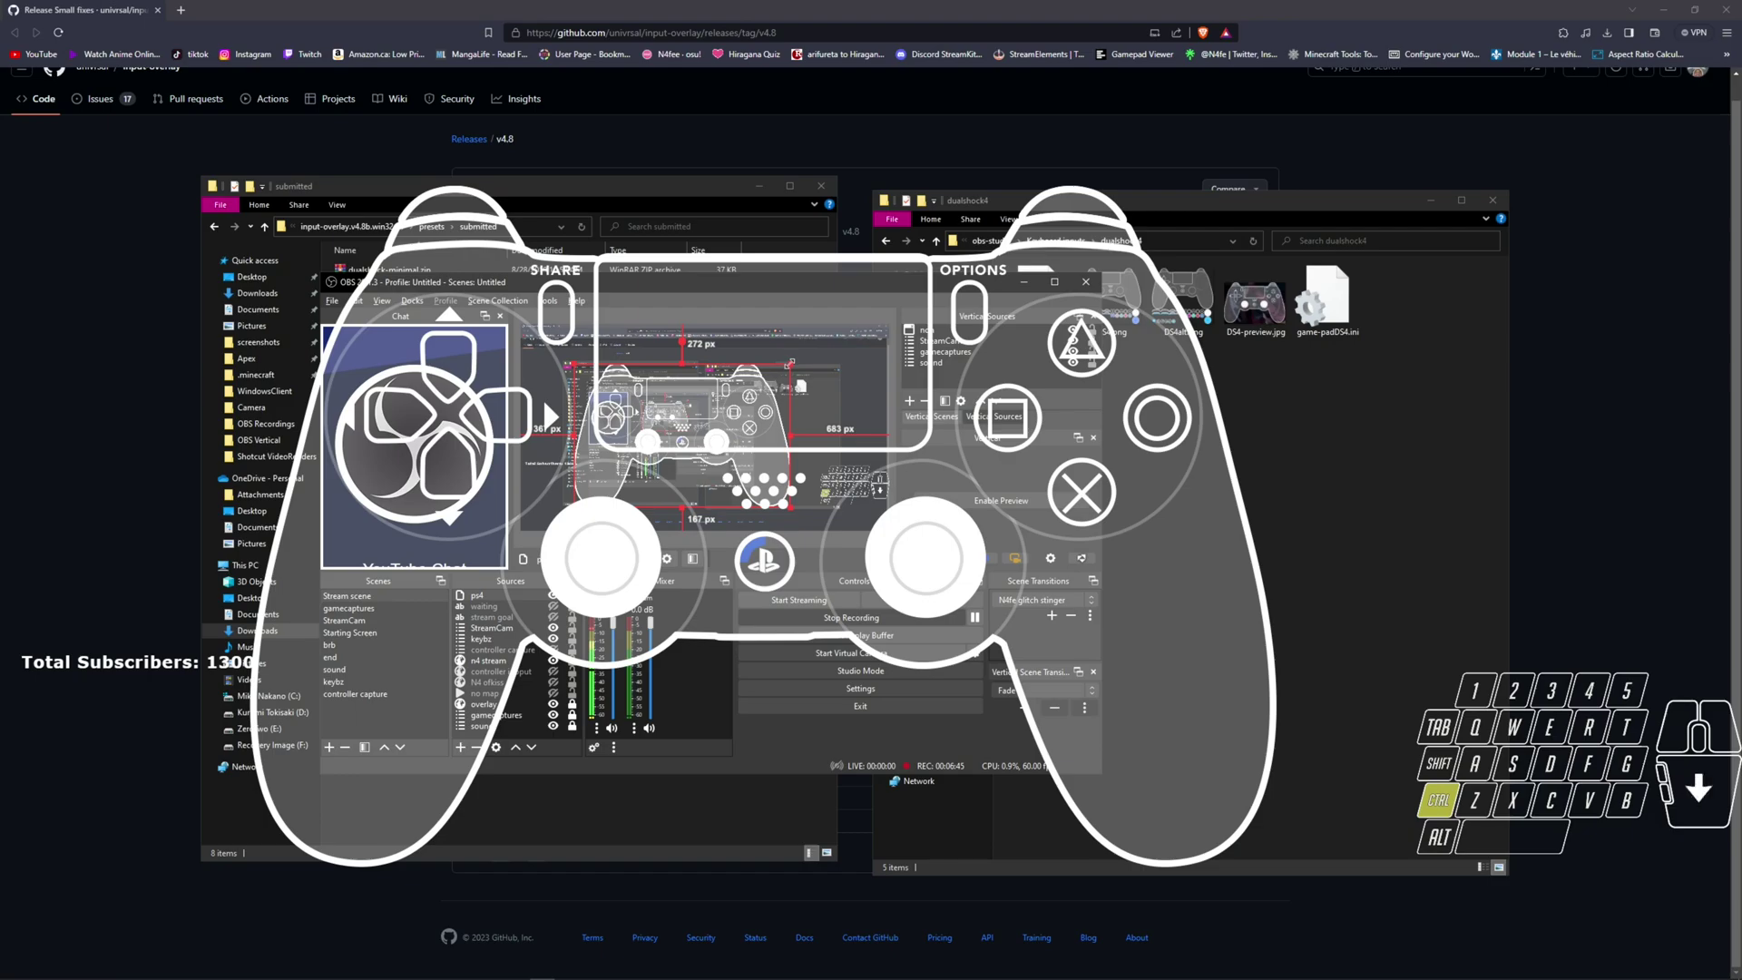
{"action": "left_click_drag", "start_coordinate": [791, 363], "coordinate": [646, 461]}
- Drag the ps4 controller overlay toward the bottom-right of the preview
{"action": "left_click_drag", "start_coordinate": [606, 482], "coordinate": [747, 484]}
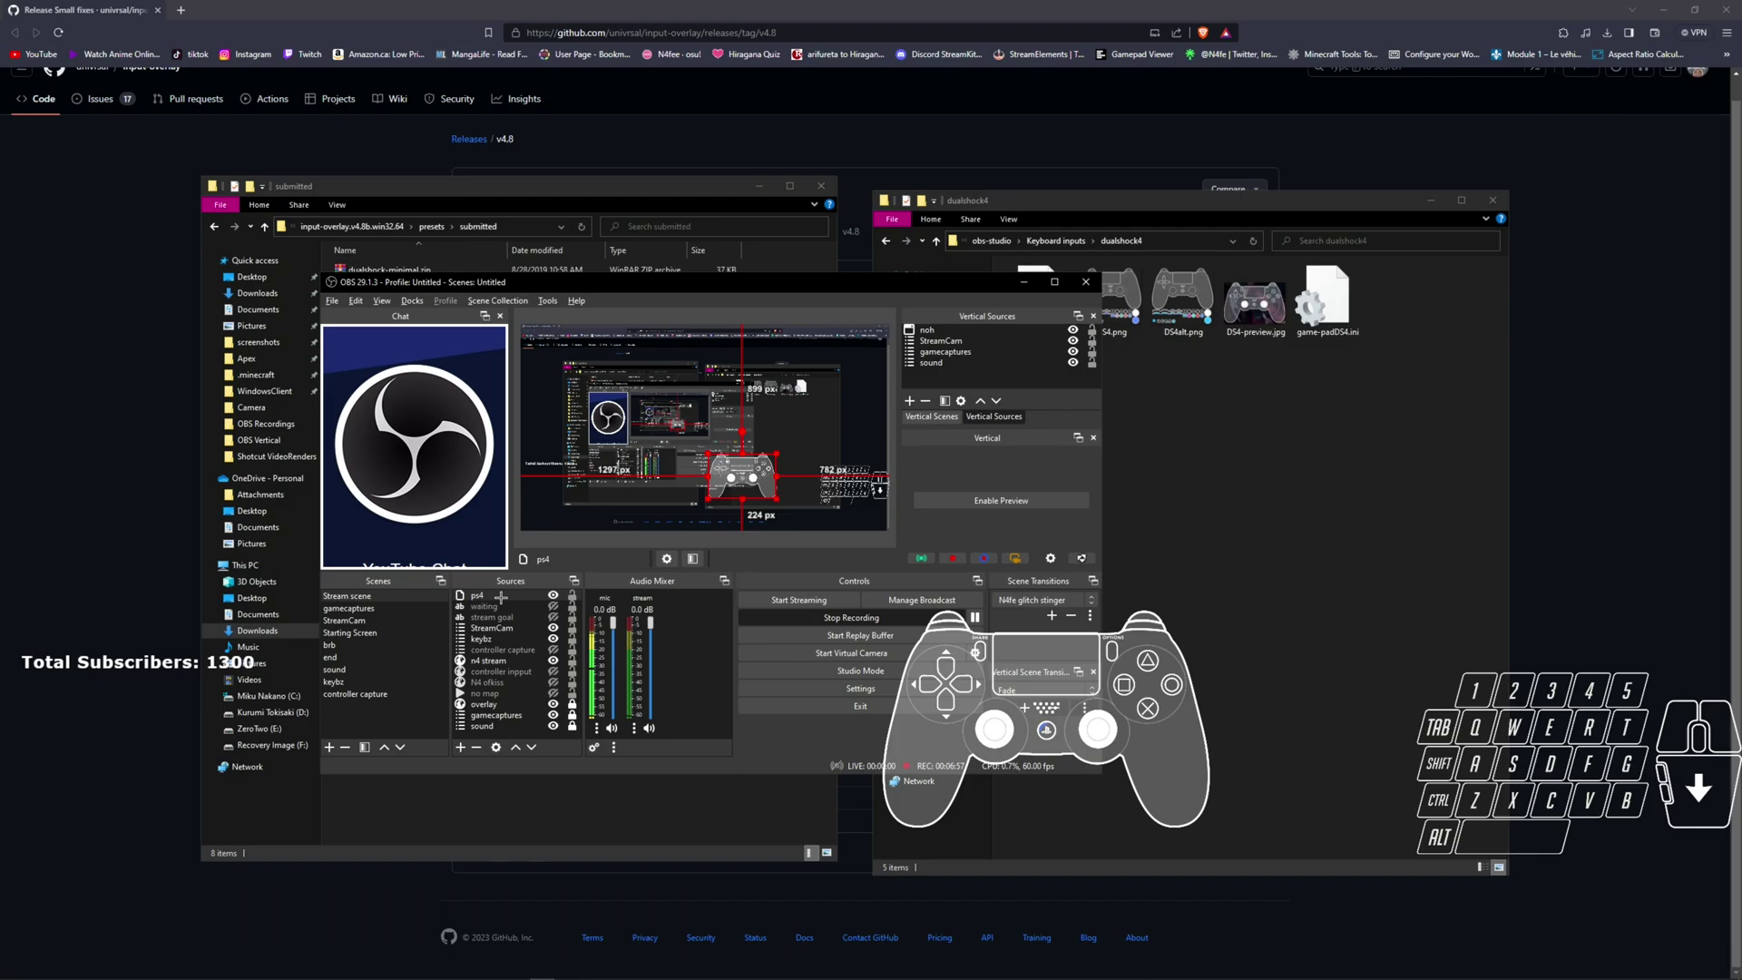